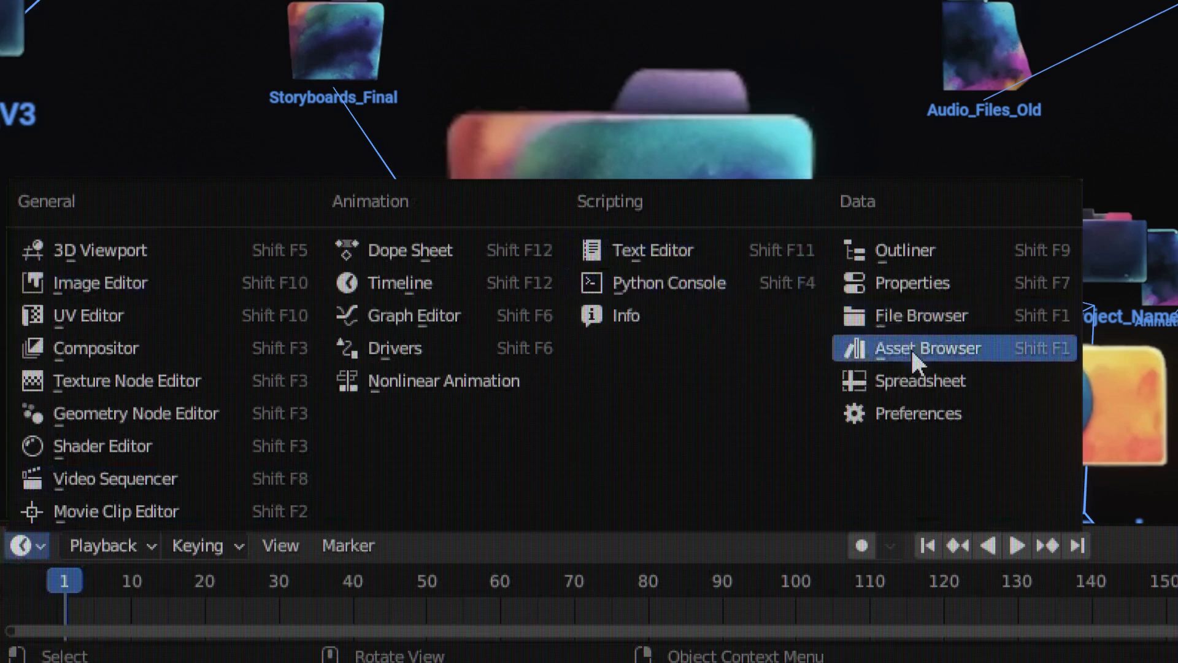
Turn the timeline into an enlarged asset browser and drag the shell texture fur asset onto the cube.
click(919, 348)
drag(765, 524, 808, 116)
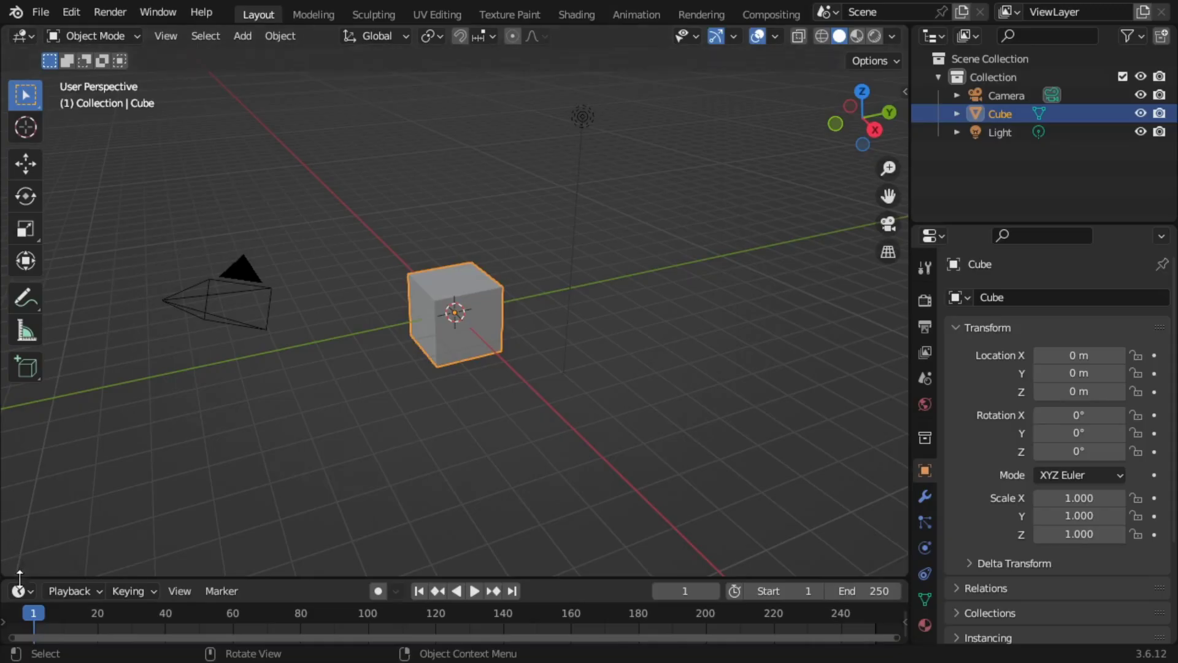
click(19, 590)
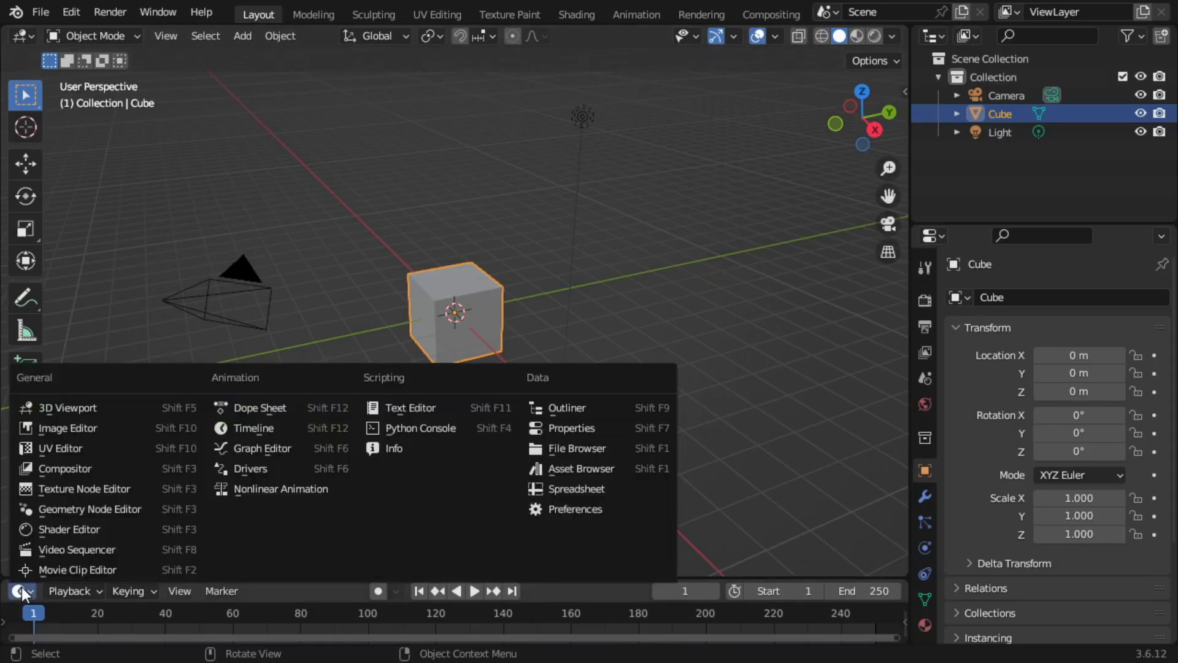
click(552, 467)
drag(440, 575, 442, 429)
scroll(540, 586, down, 3)
scroll(552, 588, down, 5)
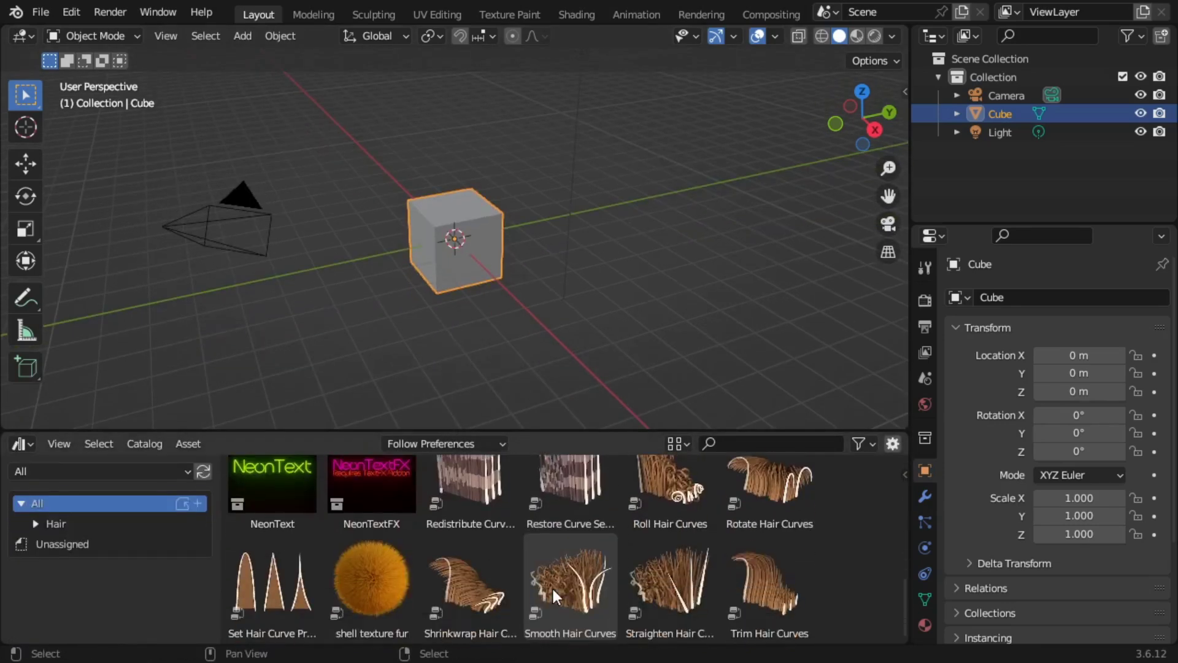
click(365, 573)
drag(360, 555, 472, 215)
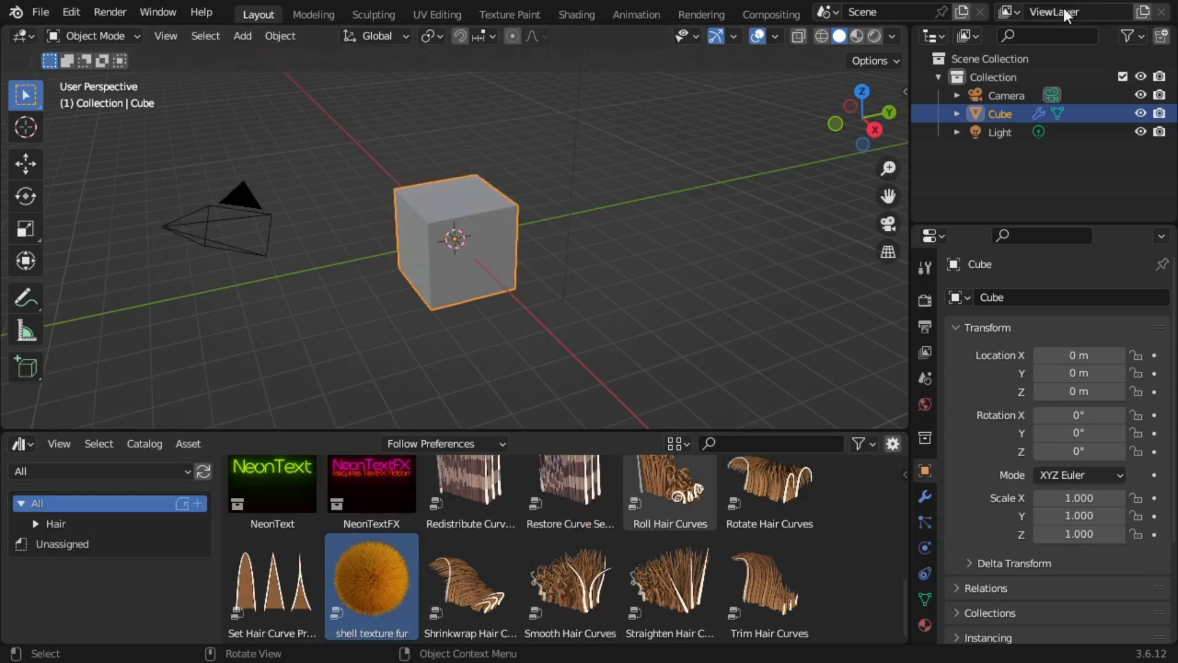
View the furry cube in Material Preview, zoomed in and deselected.
click(855, 36)
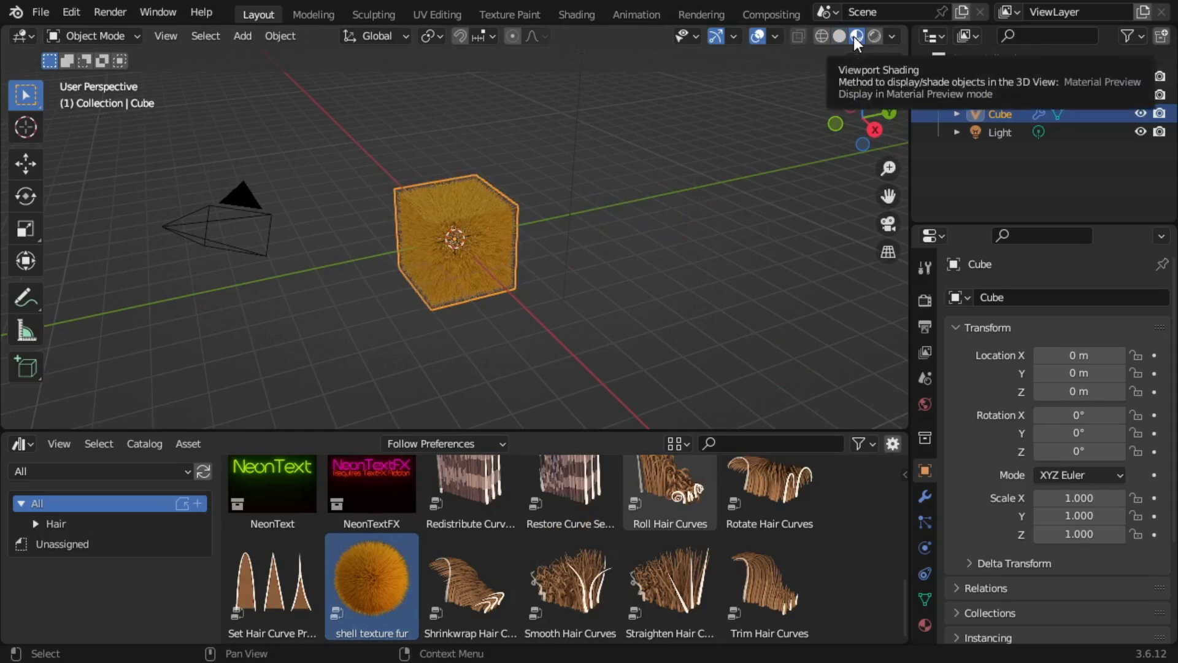
middle_drag(507, 220, 506, 220)
scroll(506, 219, up, 2)
scroll(505, 218, up, 4)
click(665, 231)
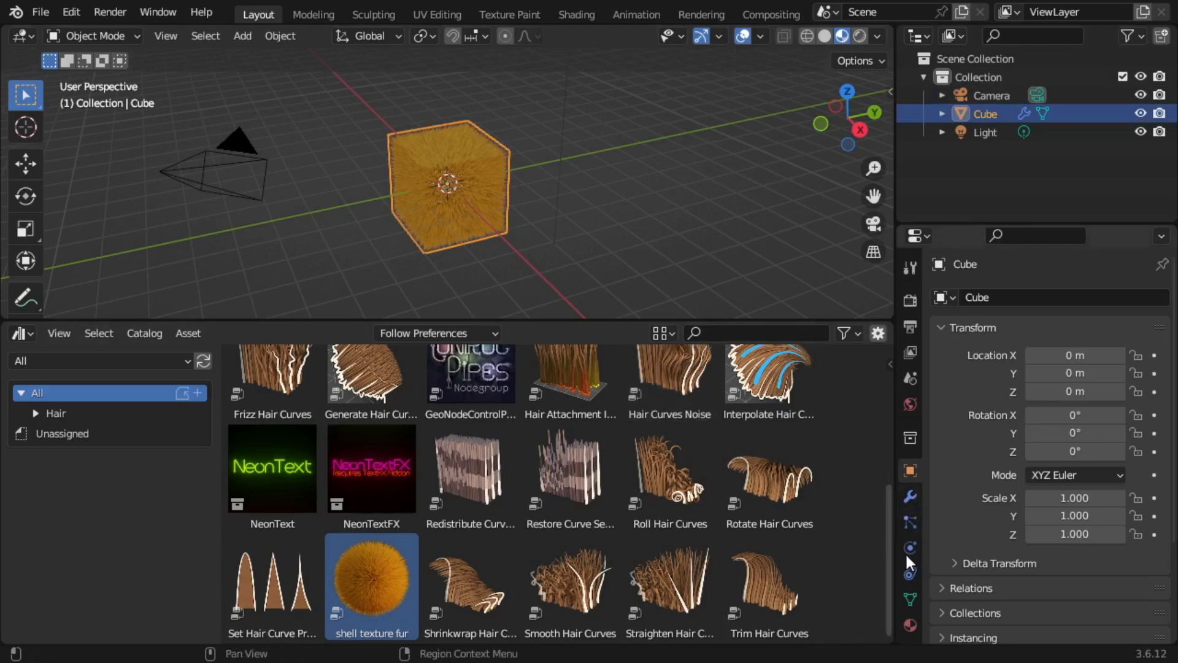
Review the fur modifier settings and the cube's vertex group list.
click(909, 495)
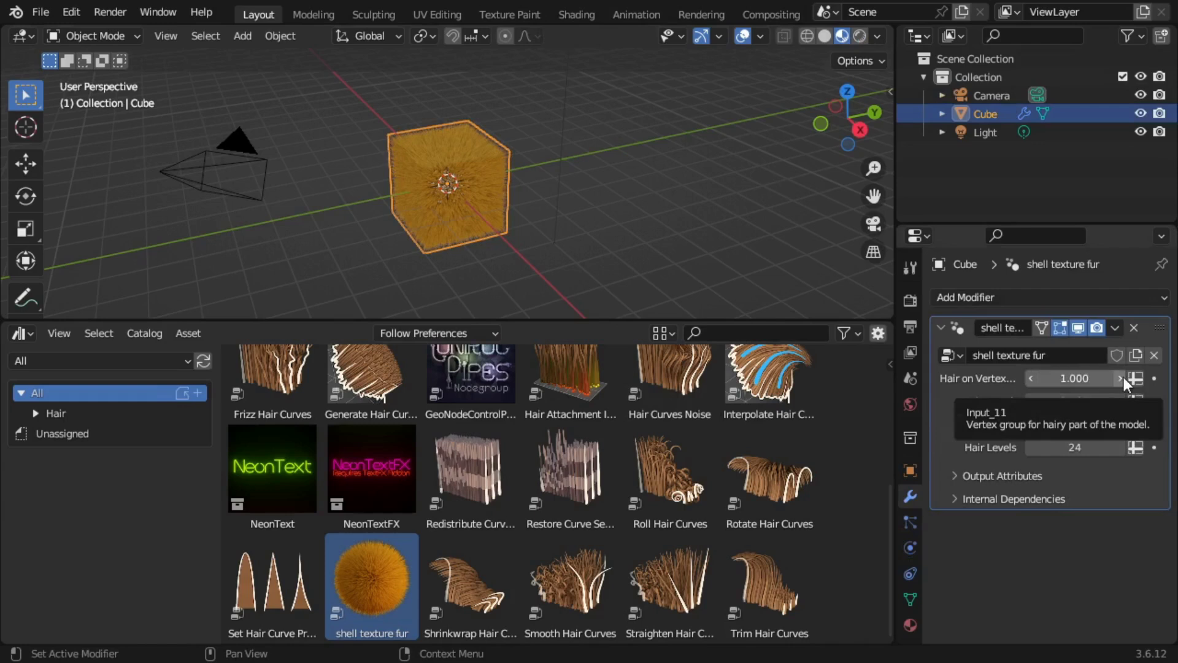
click(909, 595)
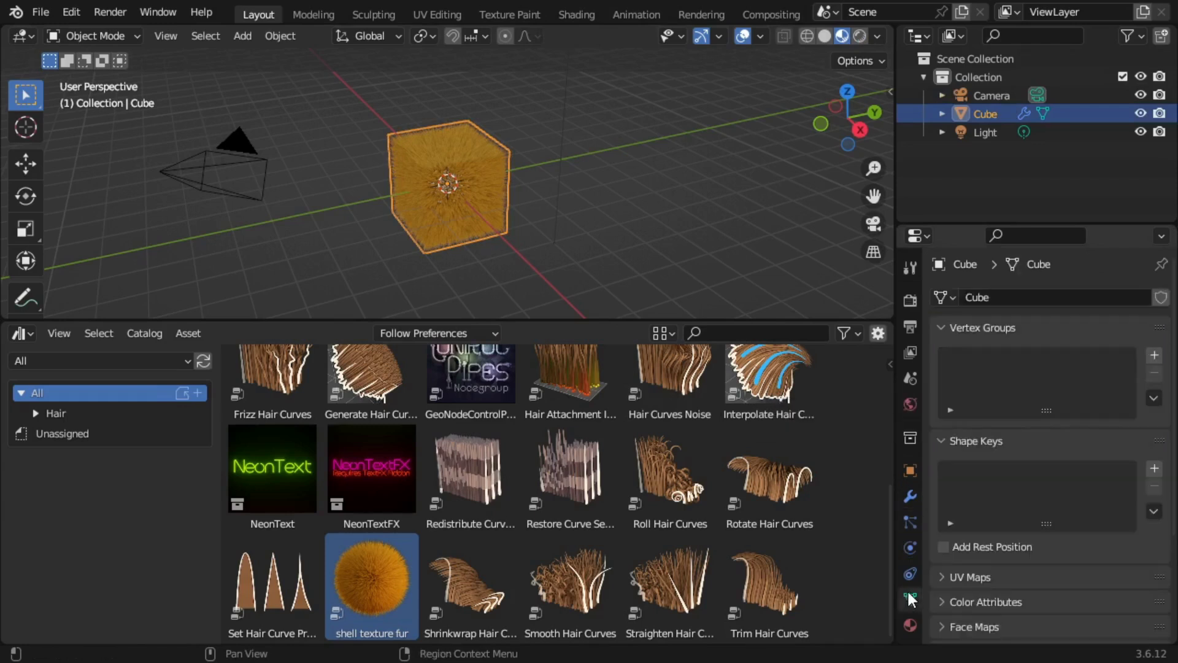
click(909, 496)
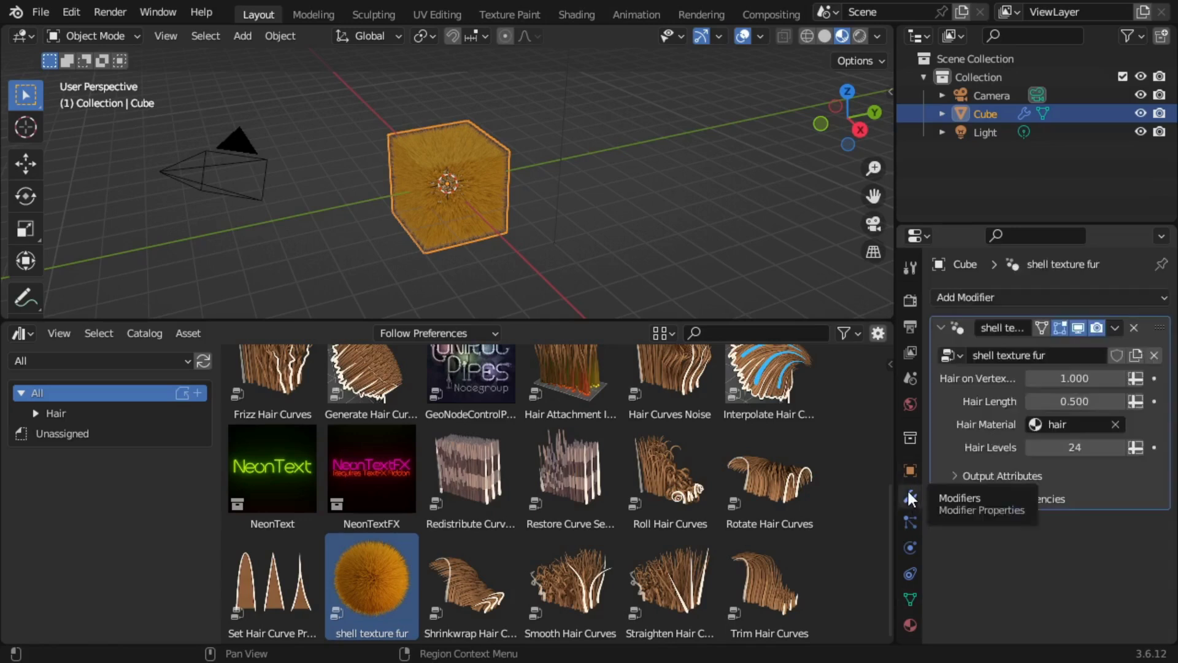
Try an attribute input for Hair on Vertex, then undo back to the 1.000 value.
click(1135, 378)
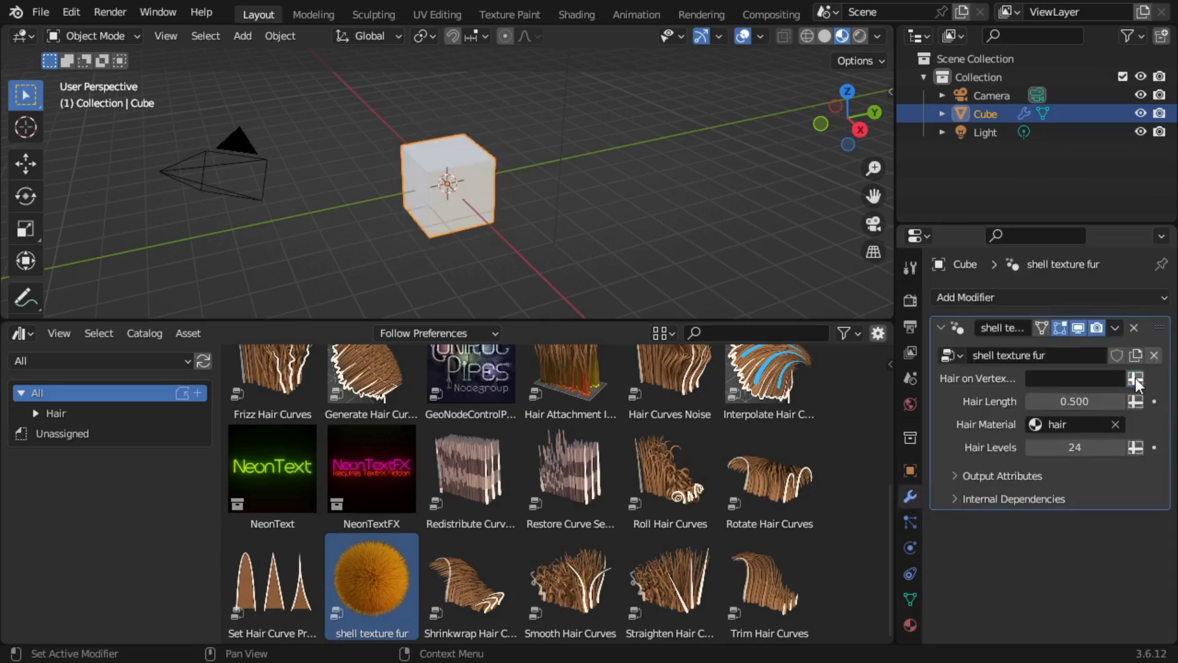
click(1053, 381)
key(ctrl+z)
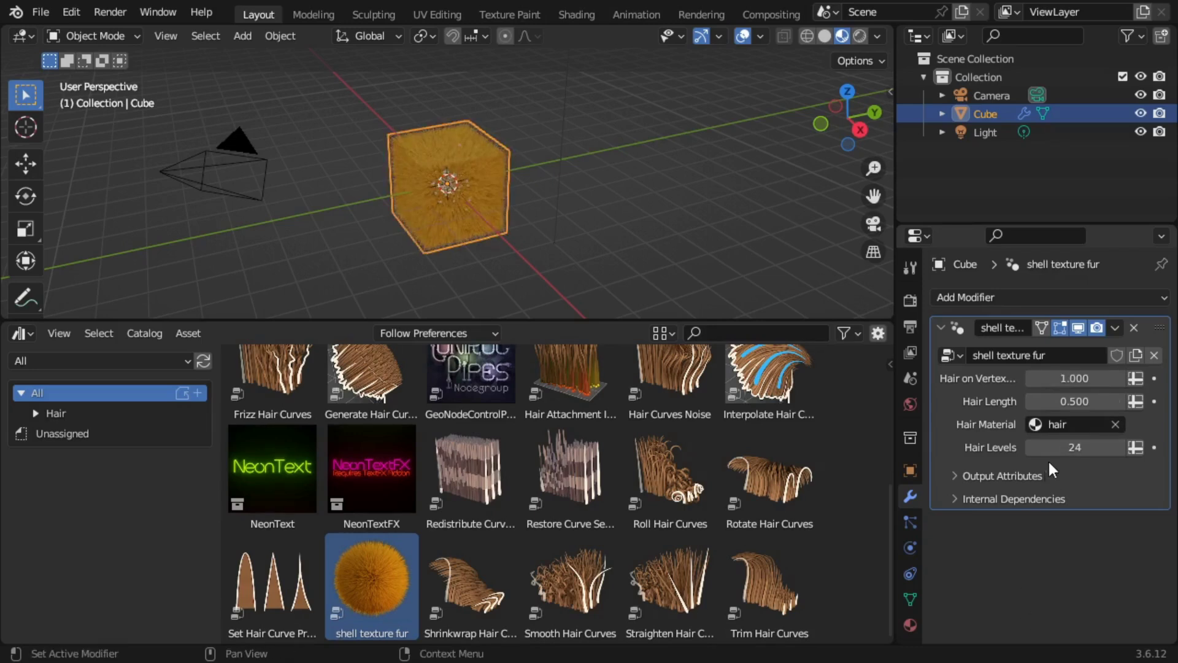
Set the fur's Hair Length to 1.470 and Hair Levels to 11.
drag(1064, 400, 1124, 400)
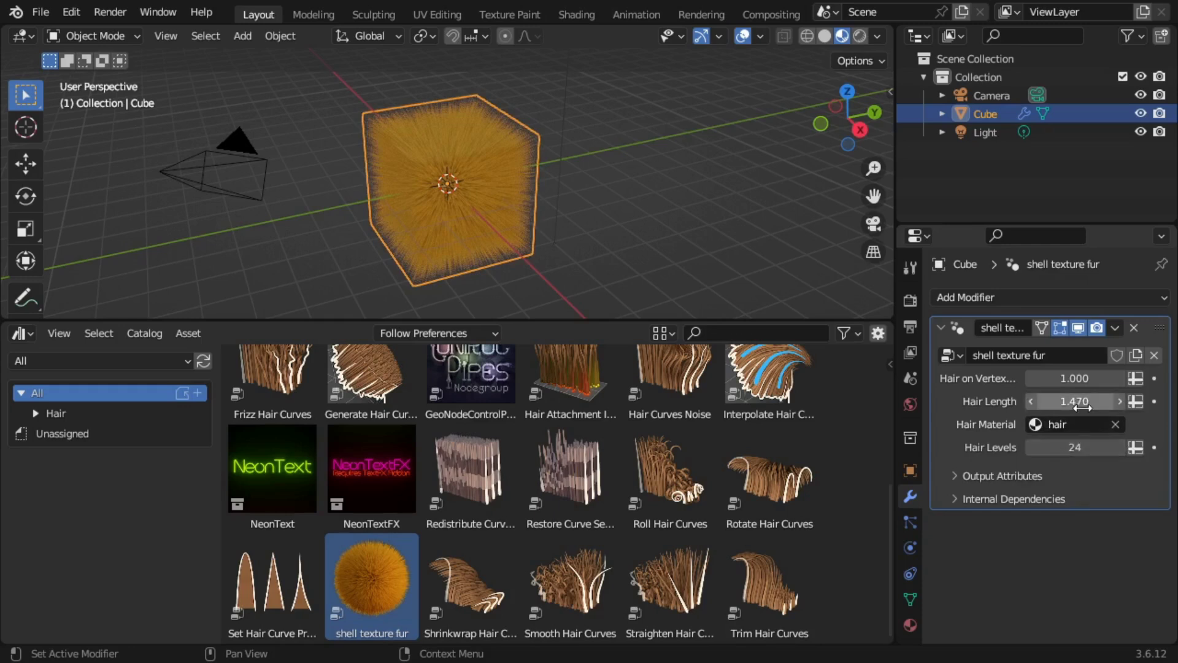
drag(1080, 448, 1001, 447)
click(1121, 447)
click(1121, 447)
click(1121, 448)
click(1121, 447)
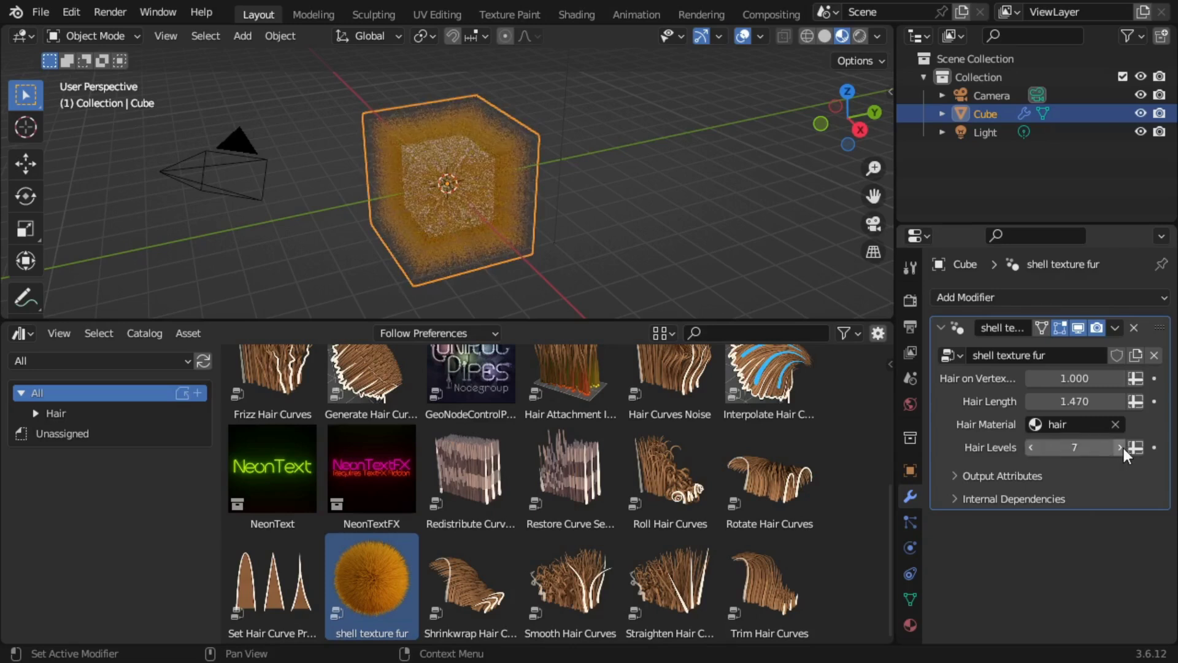
click(1122, 448)
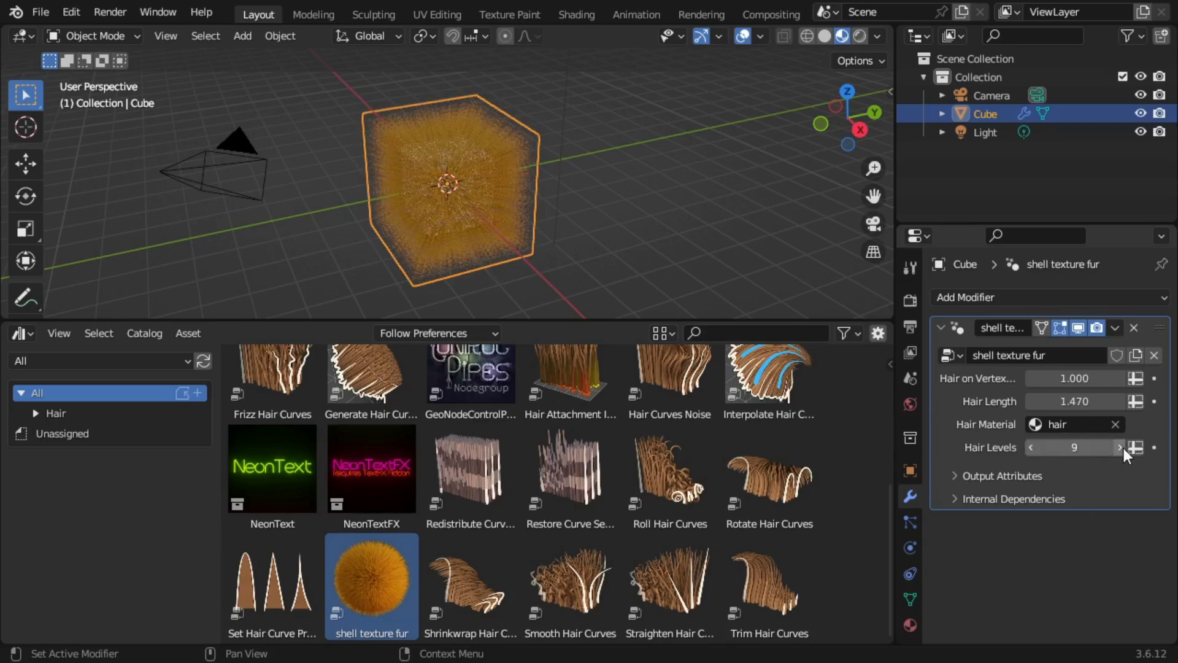
click(1121, 447)
click(1121, 447)
click(1120, 447)
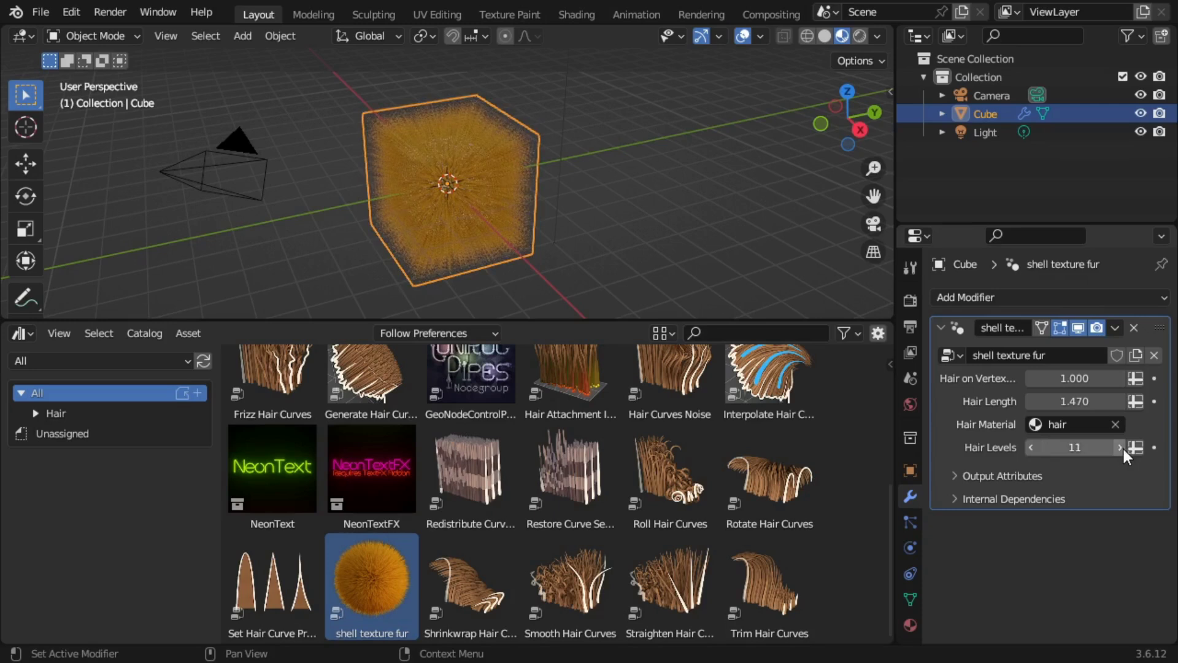
Replace the asset browser with a Shader Editor and centre its node view.
click(28, 331)
click(35, 505)
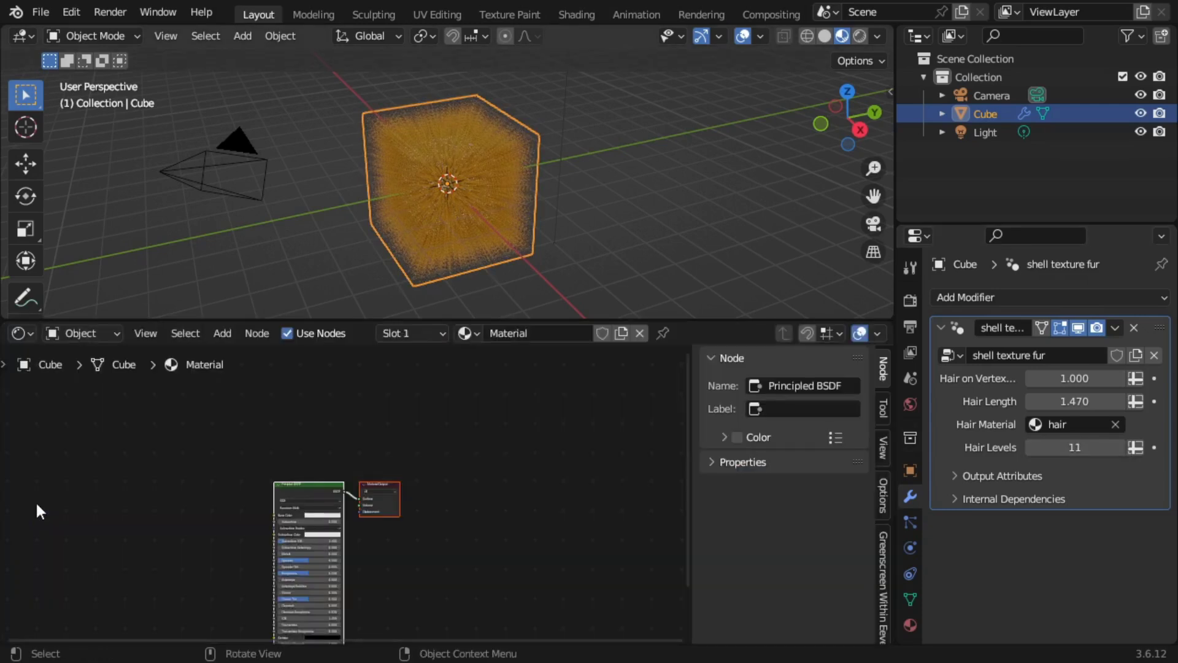
scroll(432, 499, down, 5)
key(Home)
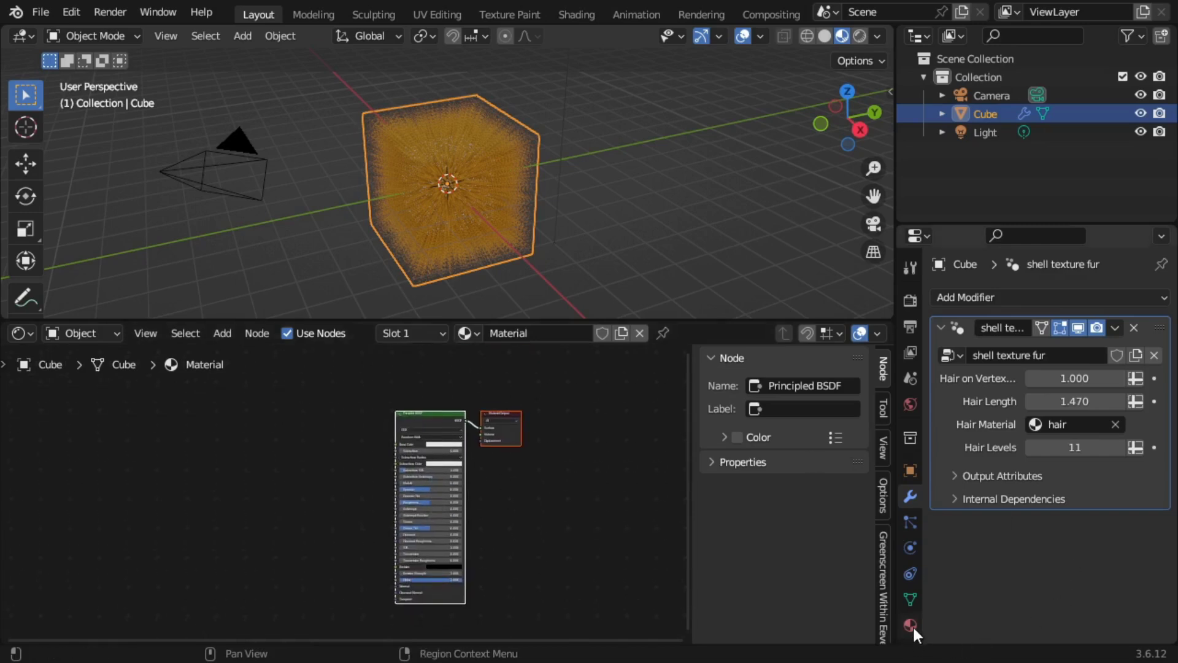
Add a second material slot to the cube holding the hair material.
click(911, 624)
click(1162, 297)
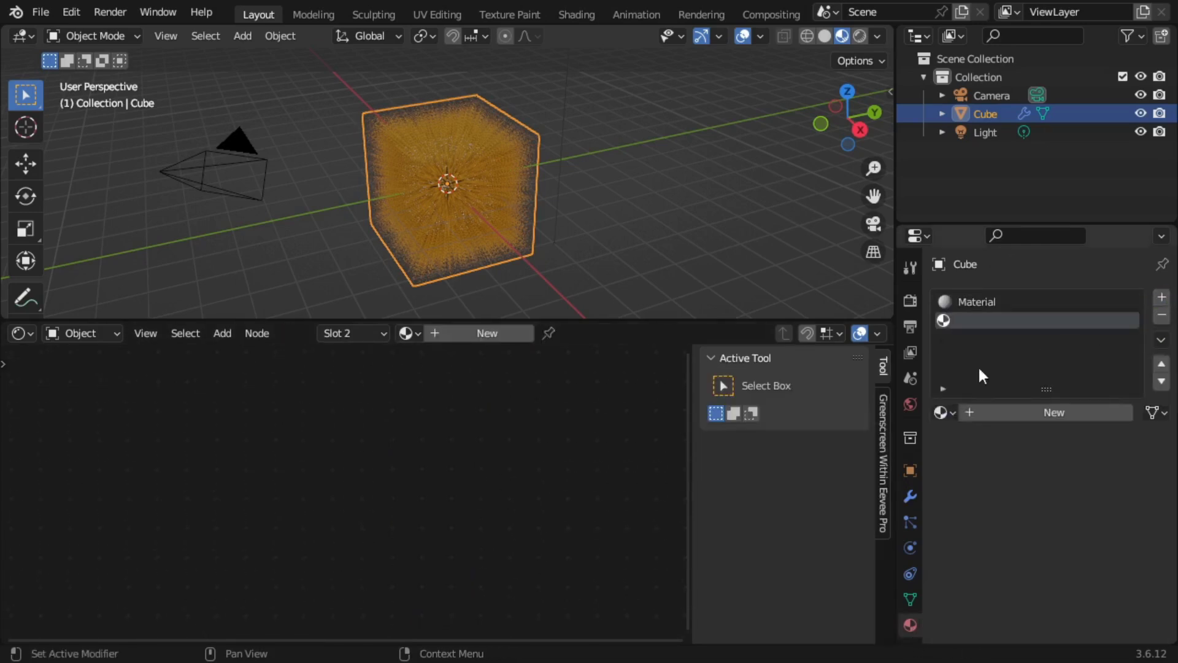
click(942, 412)
click(868, 442)
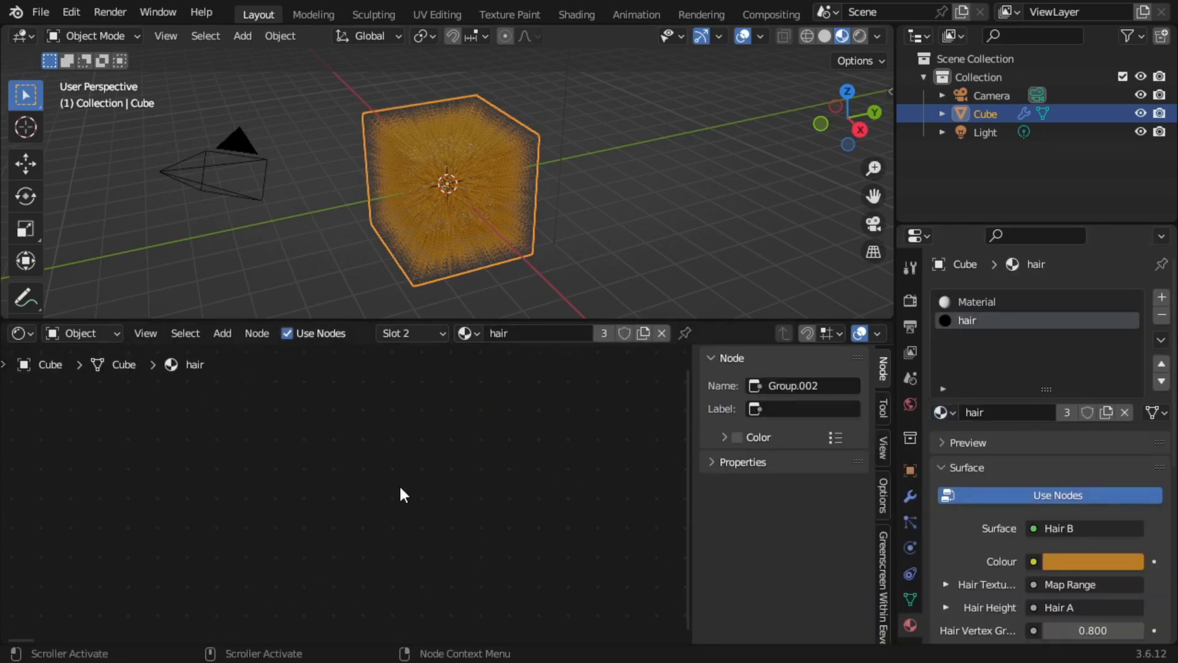
Frame the hair node tree, inspect Hair A and Hair B, and nudge the Voronoi Texture node lower.
key(Home)
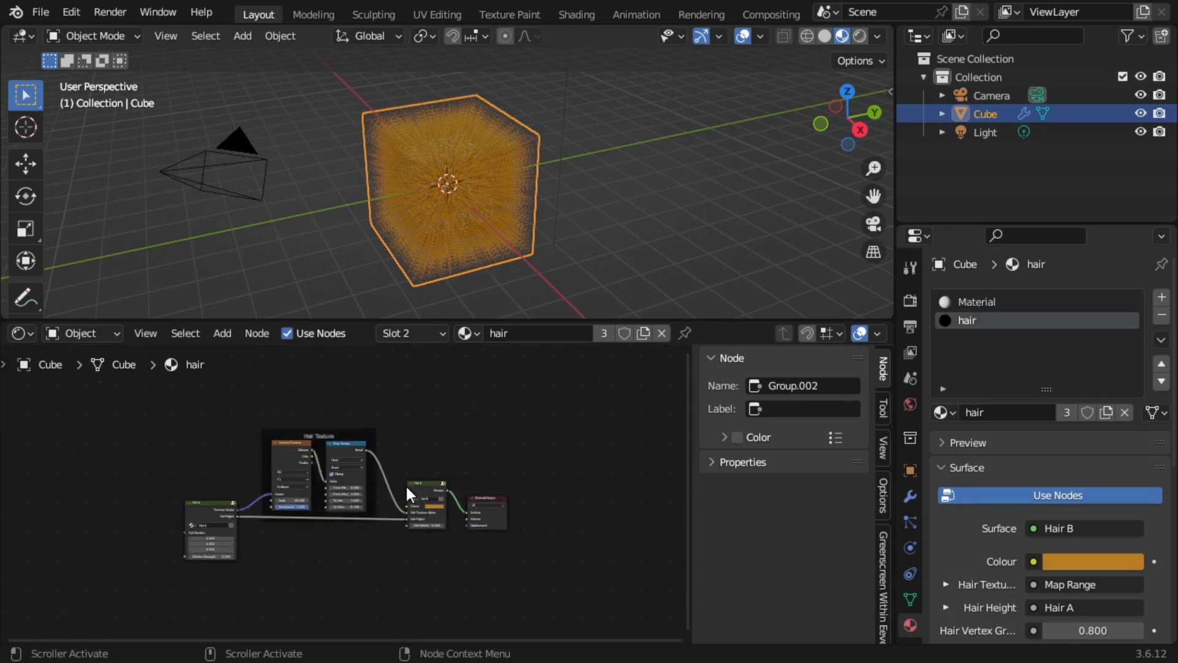
scroll(407, 484, up, 3)
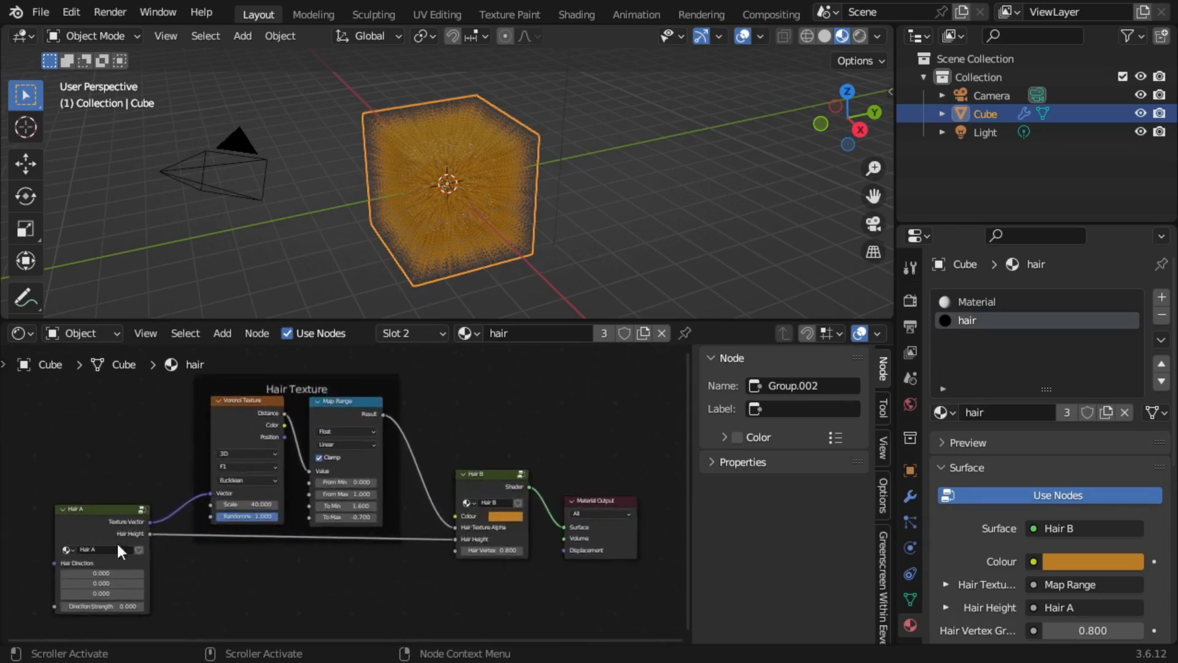
click(76, 515)
click(486, 482)
scroll(249, 404, up, 3)
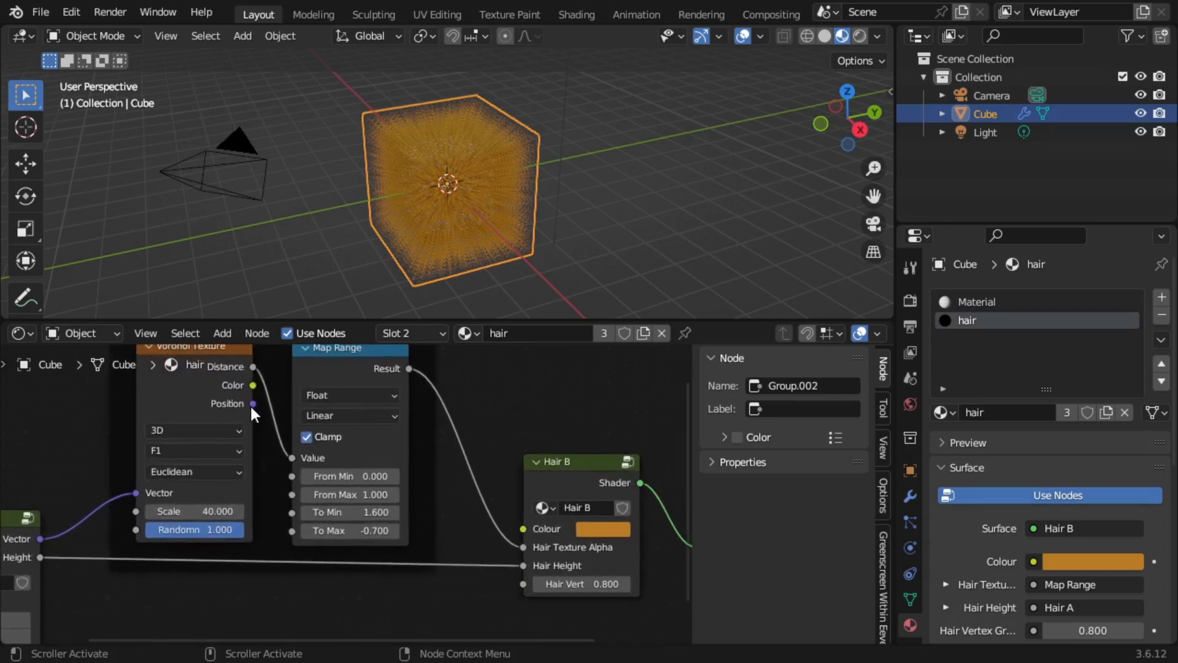
click(205, 369)
drag(205, 369, 202, 387)
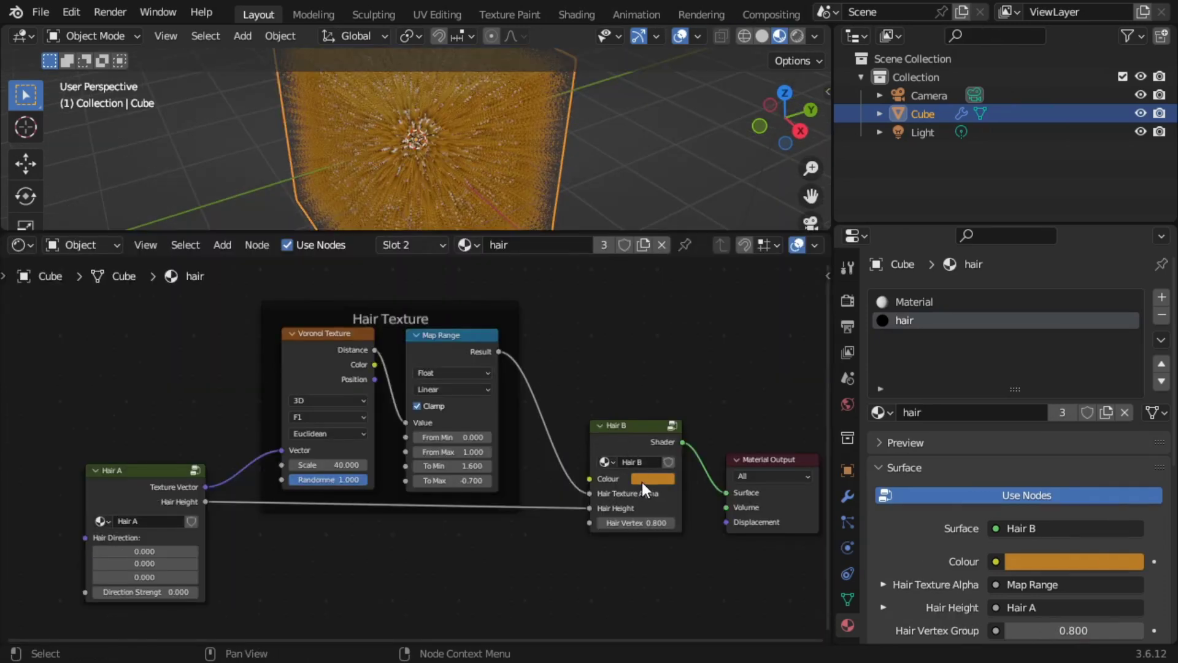
Make the hair colour pink and set Hair A's Hair Direction to 0, 0, 0.100.
click(642, 479)
drag(686, 382, 705, 372)
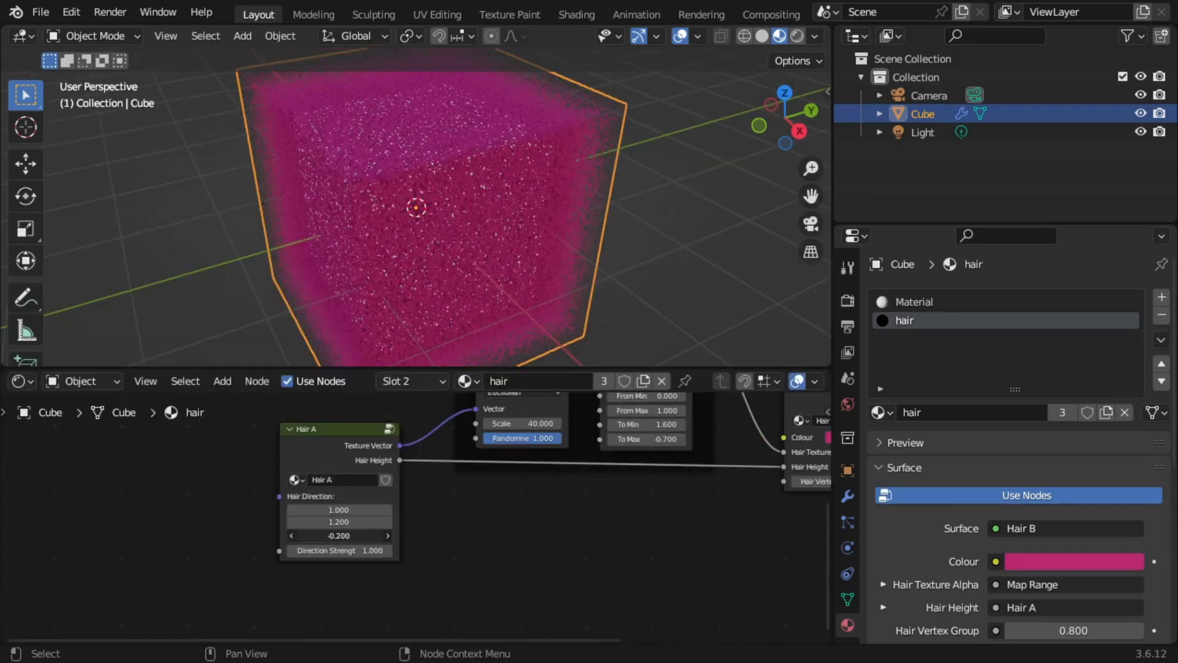
drag(339, 536, 350, 536)
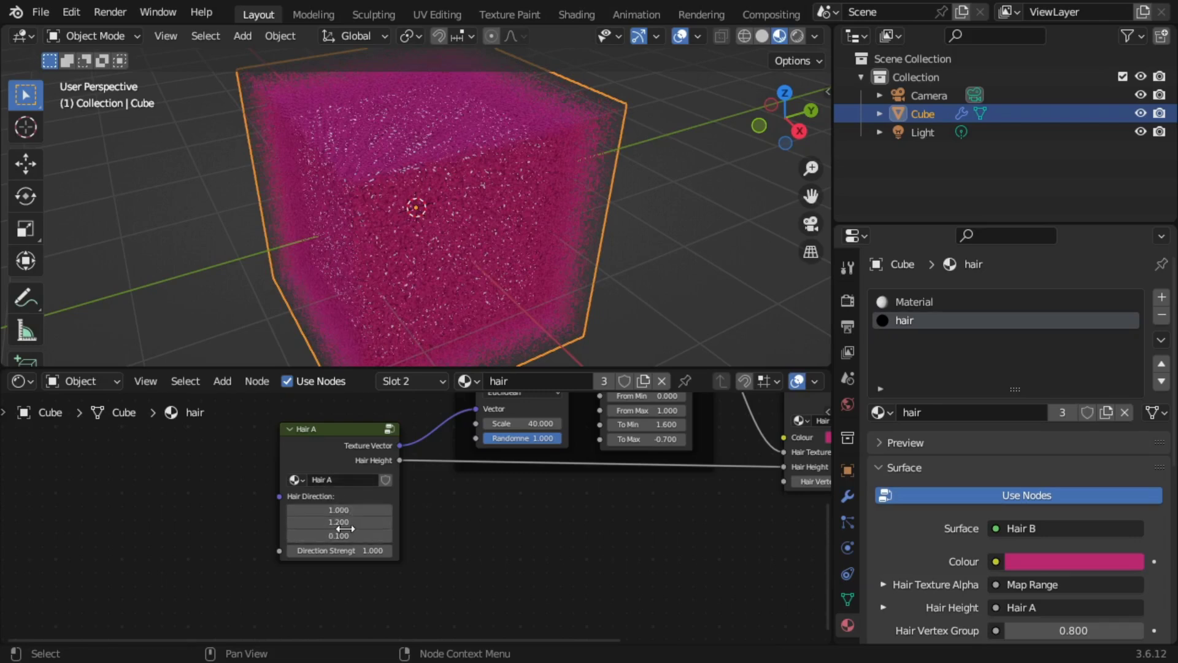
click(342, 522)
text(0)
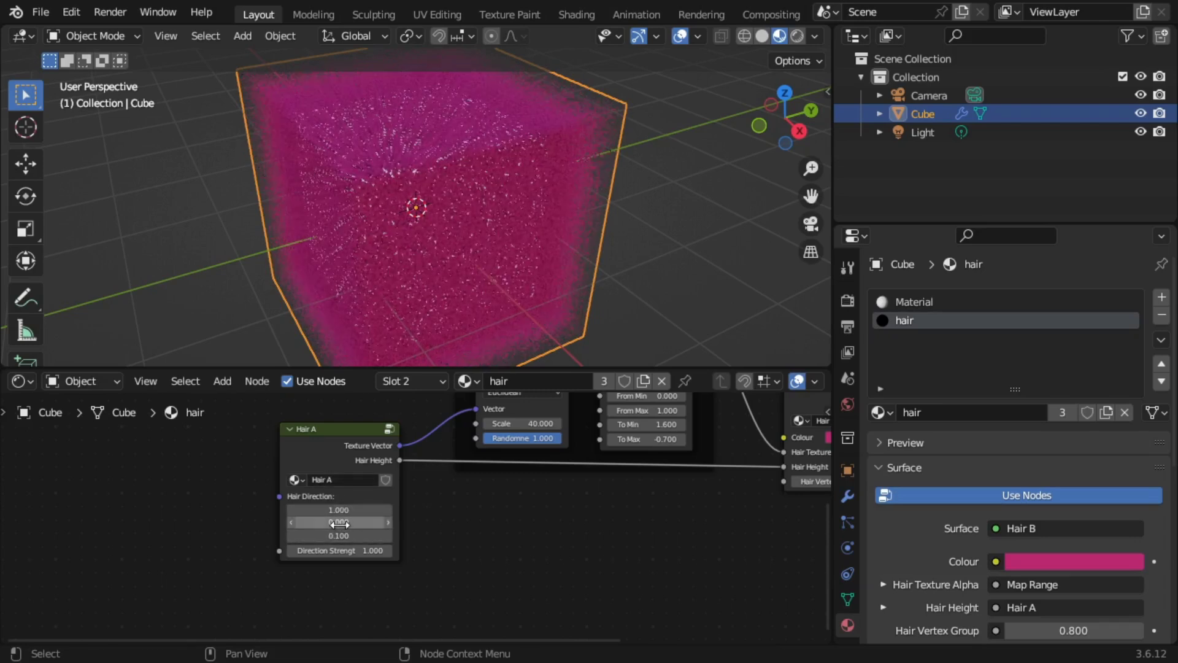
click(334, 507)
text(0)
key(Return)
middle_drag(335, 507, 168, 628)
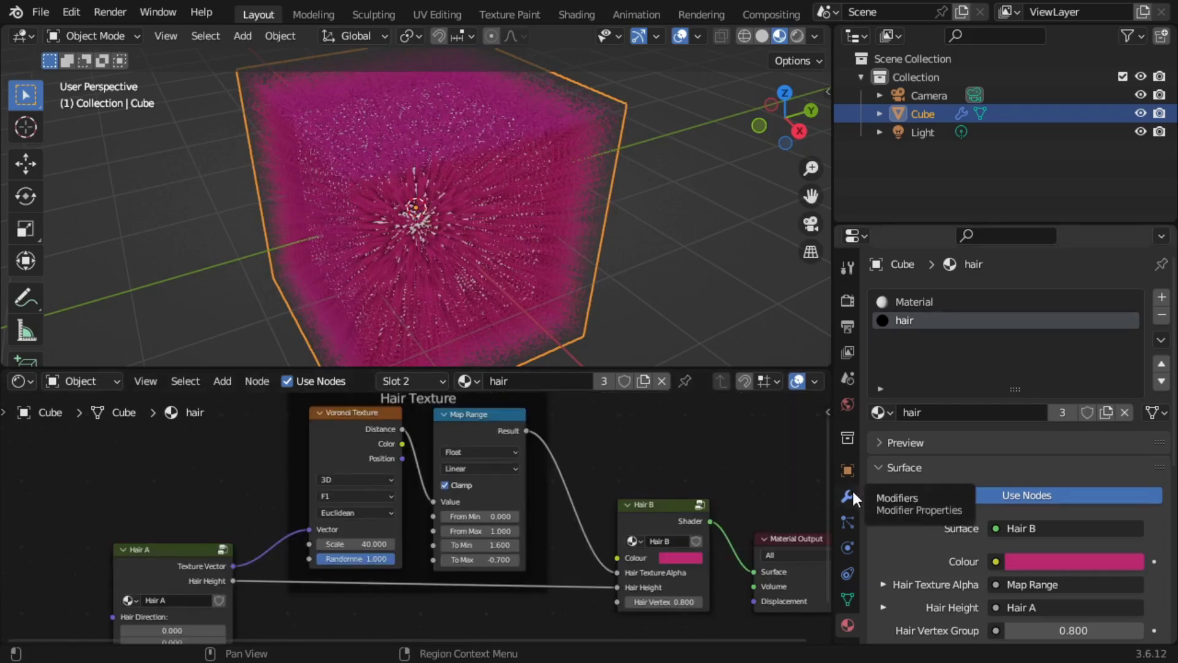
Hide the fur modifier in the viewport and show the cube's empty vertex group list.
click(847, 495)
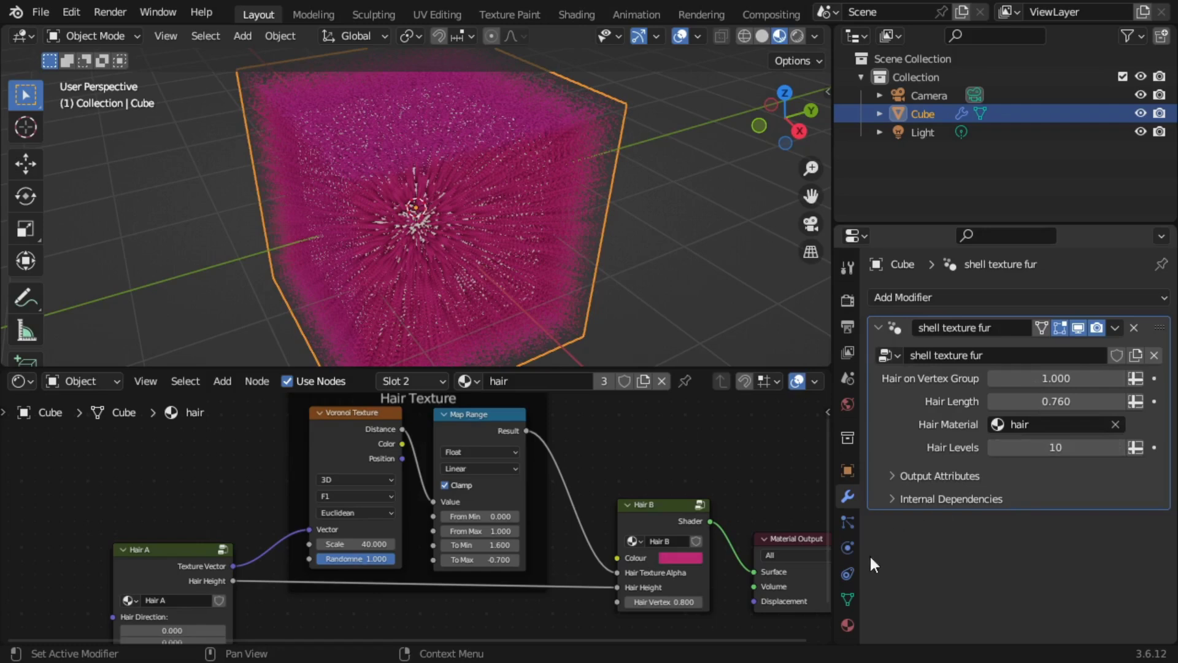
click(1078, 326)
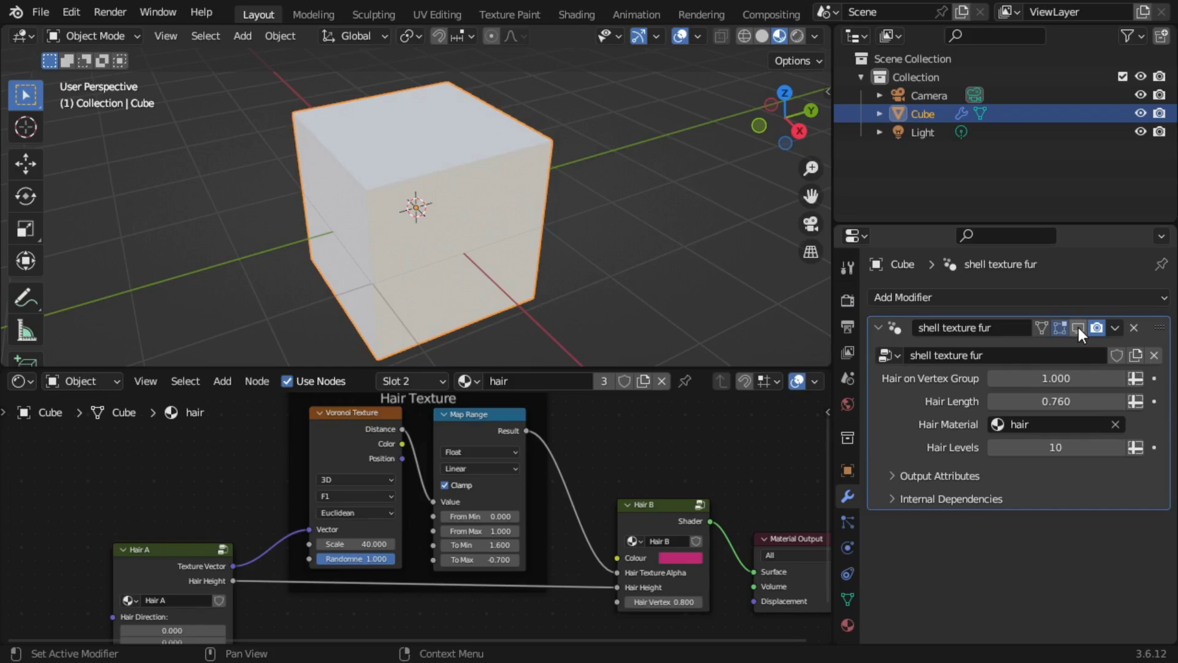
click(767, 34)
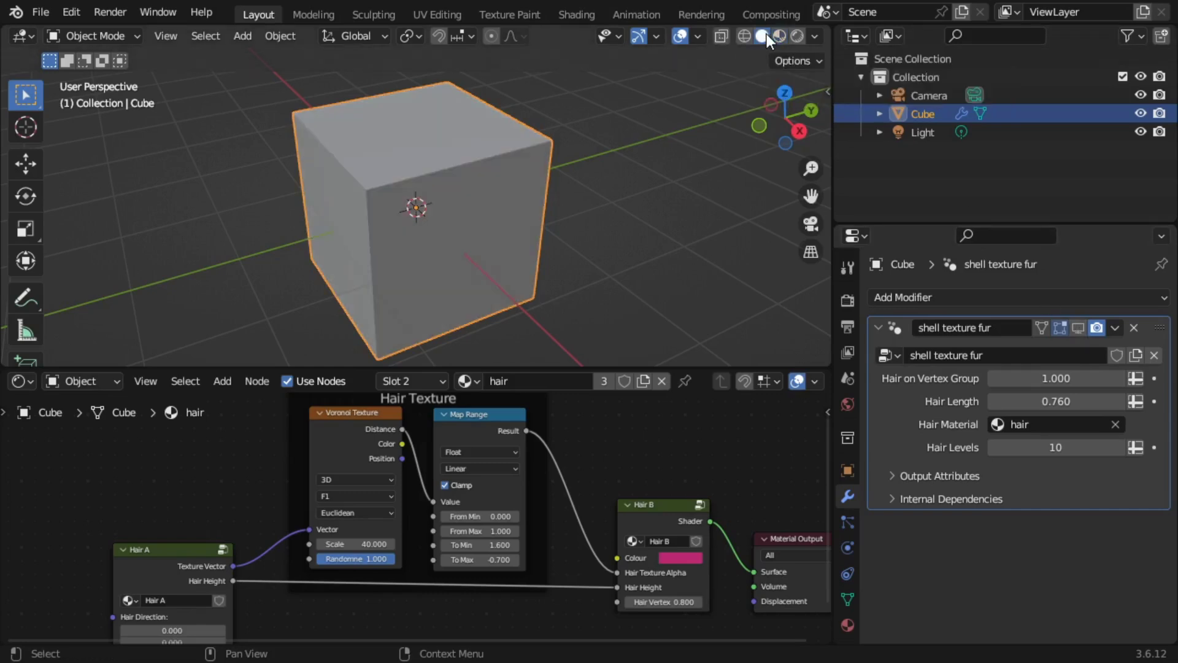
click(781, 36)
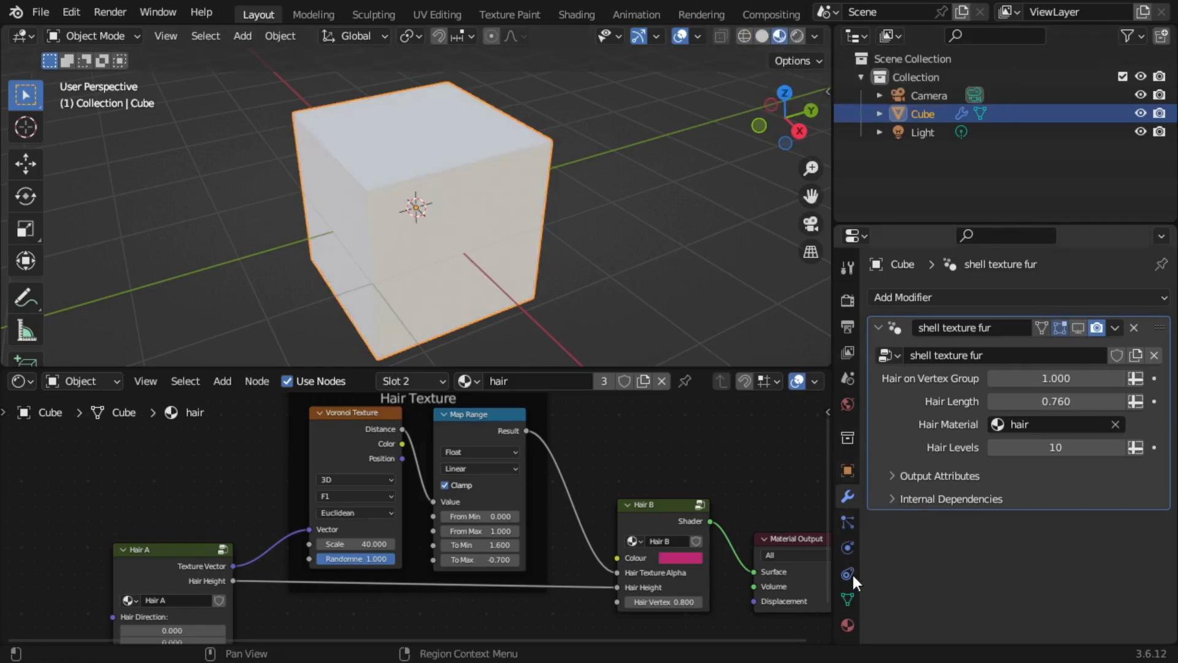
click(848, 597)
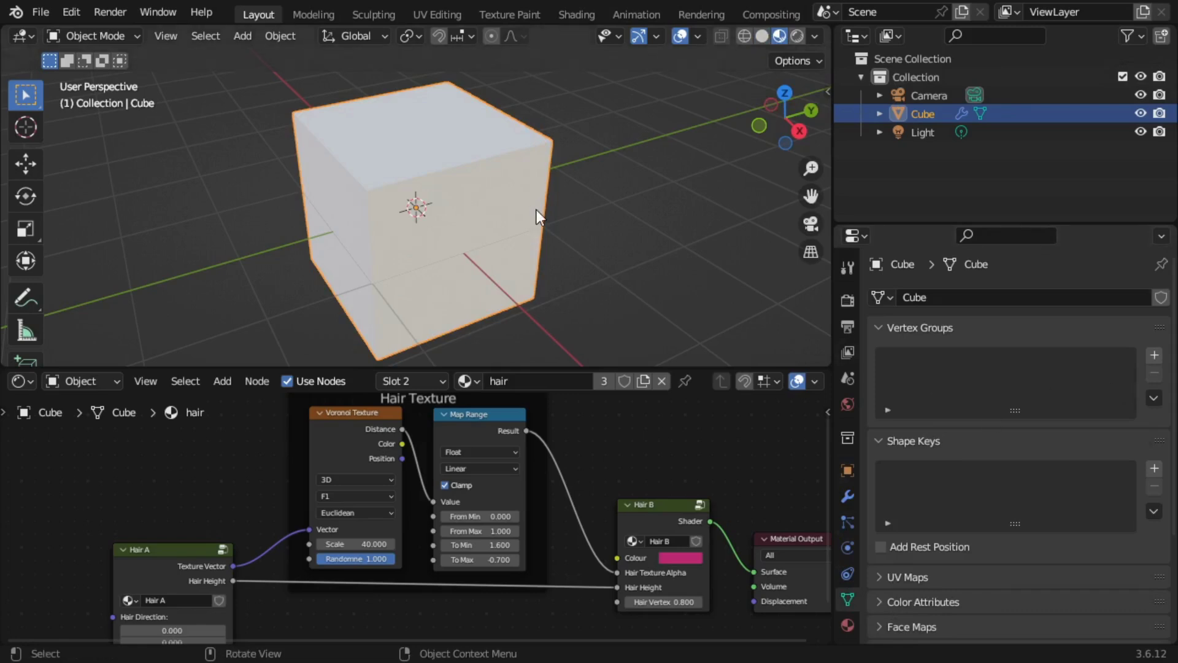
In Edit Mode, add two centred edge loops splitting the cube into three strips.
key(Tab)
key(ctrl+r)
scroll(474, 188, up, 1)
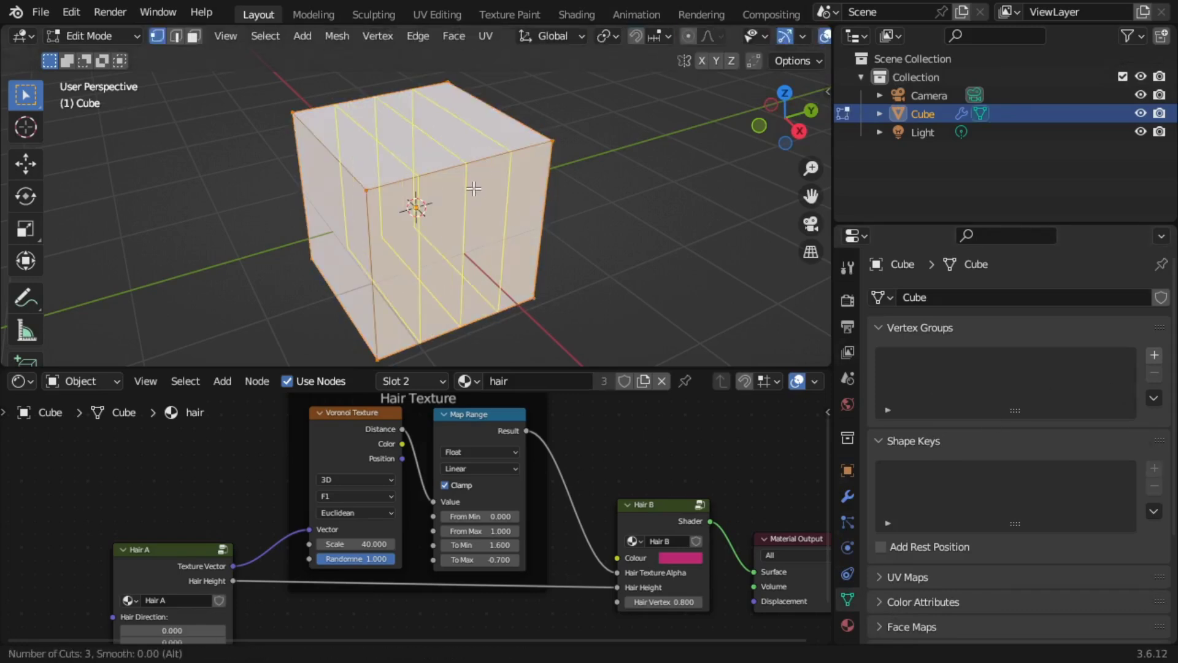
click(473, 188)
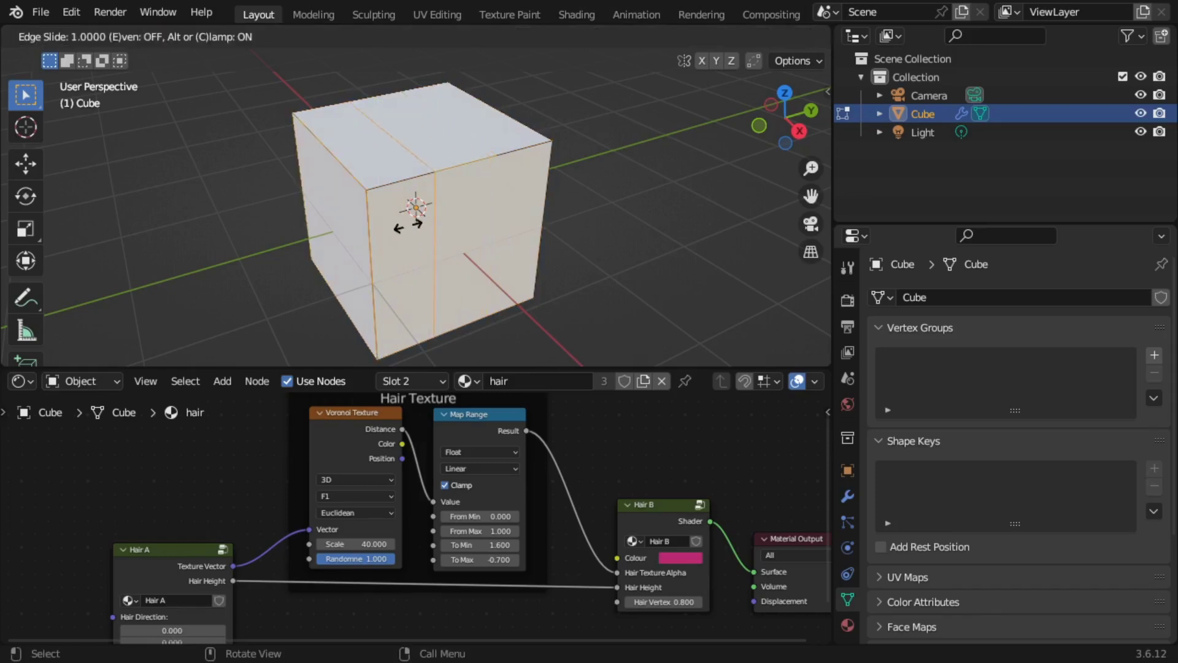
right_click(407, 218)
right_click(418, 216)
click(193, 36)
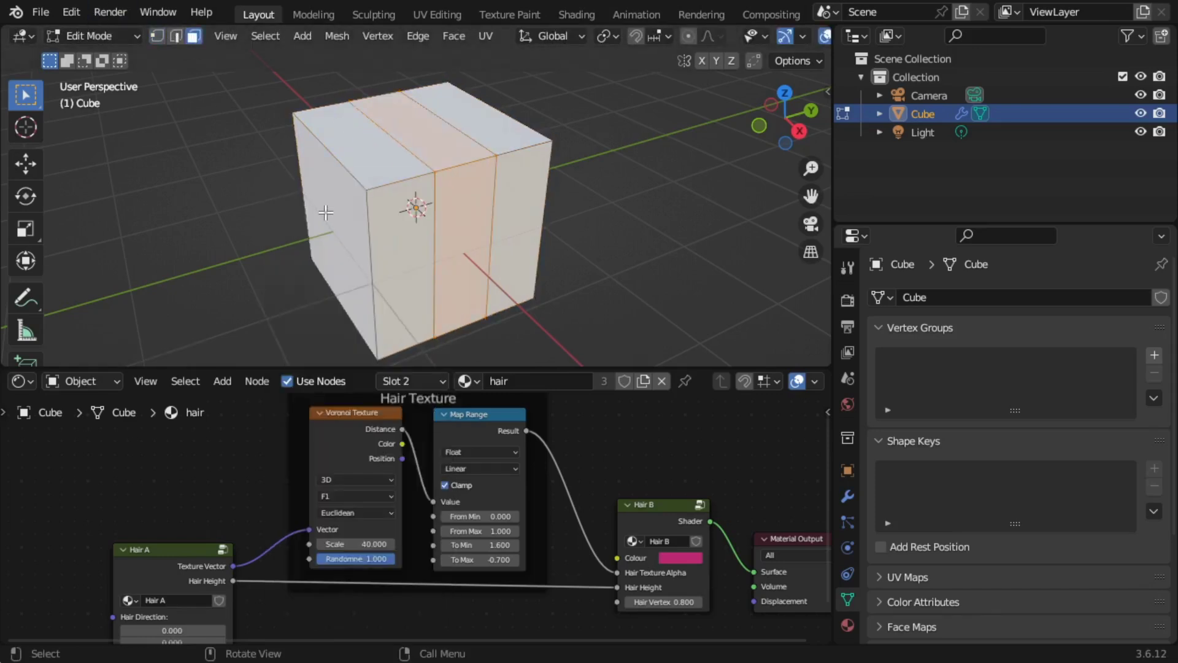
Assign the left face and its grown neighbours to a new vertex group named 'Hair'.
click(330, 217)
key(ctrl+KP_Add)
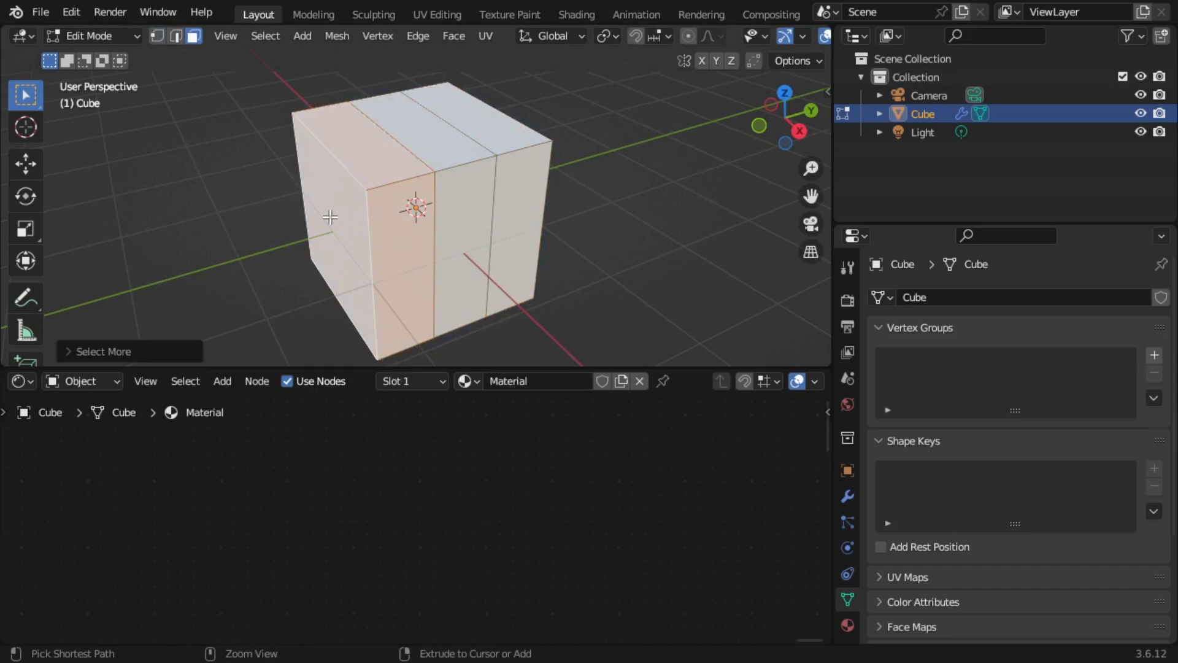
click(1154, 355)
double_click(933, 364)
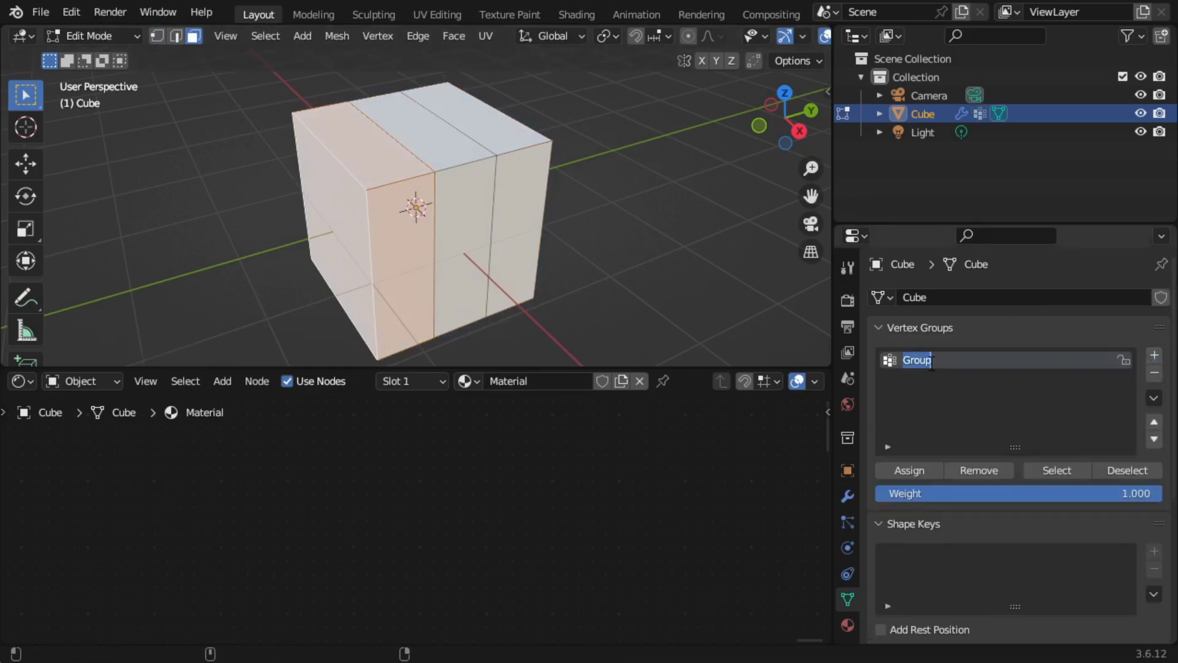
text(Hair)
key(Return)
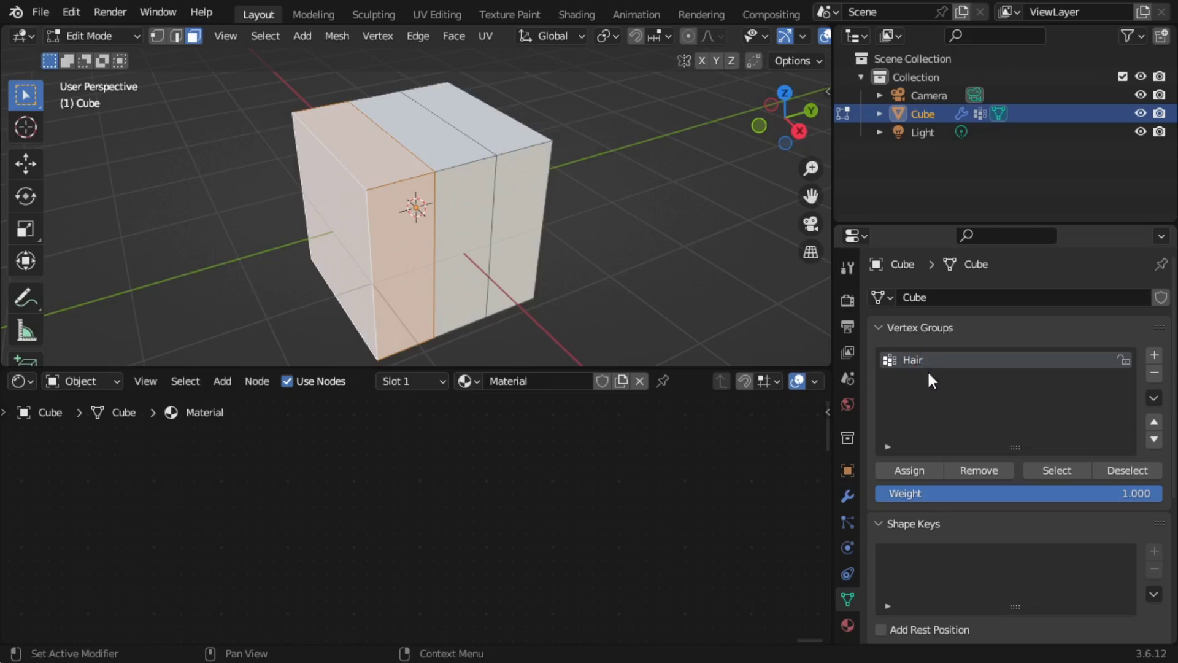
click(910, 471)
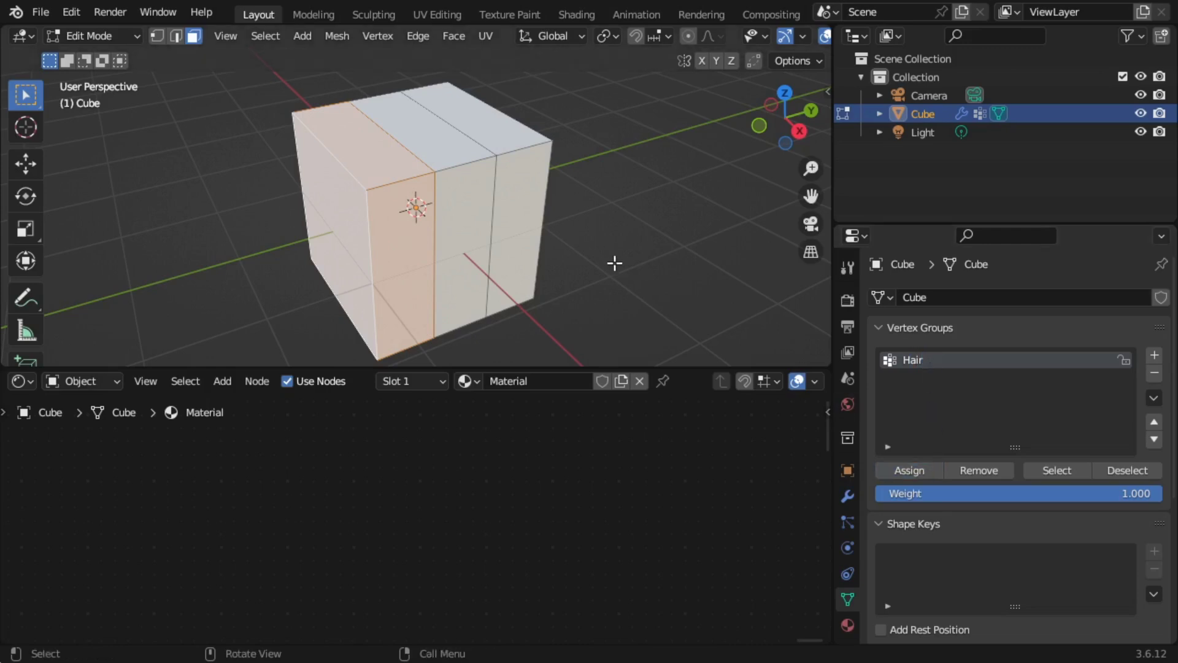
Return to Object Mode and check the Hair weights in Weight Paint mode.
key(Tab)
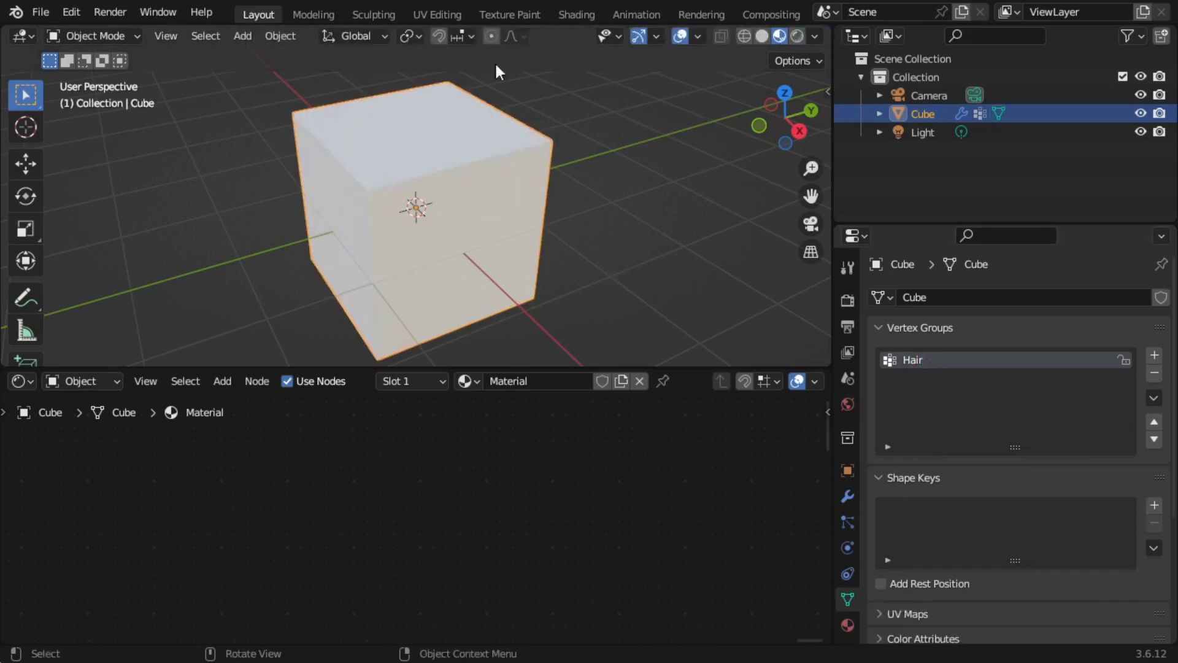
click(98, 39)
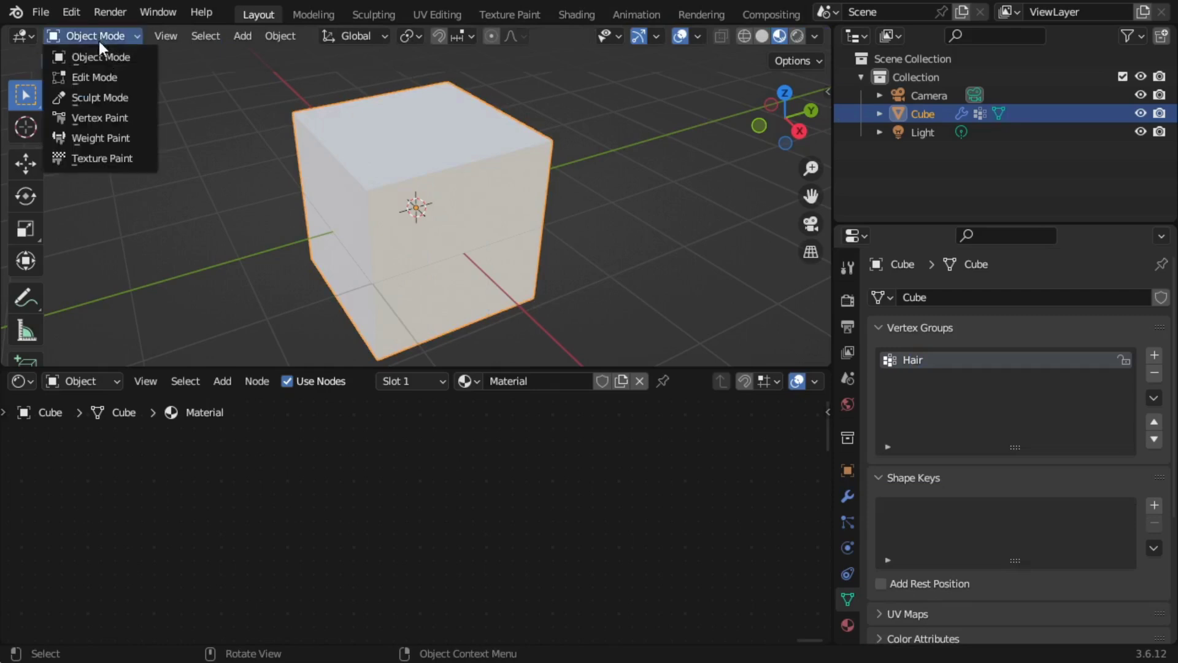
click(133, 135)
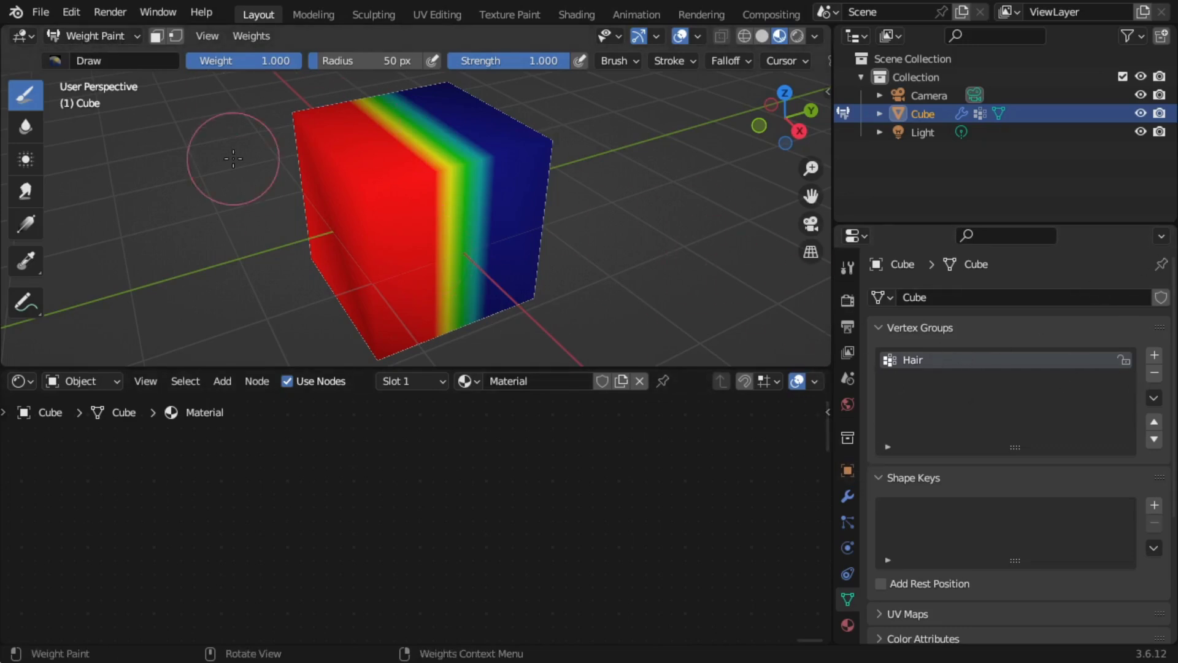
click(92, 36)
Go back to Object Mode and show the fur modifier in the viewport again.
click(98, 58)
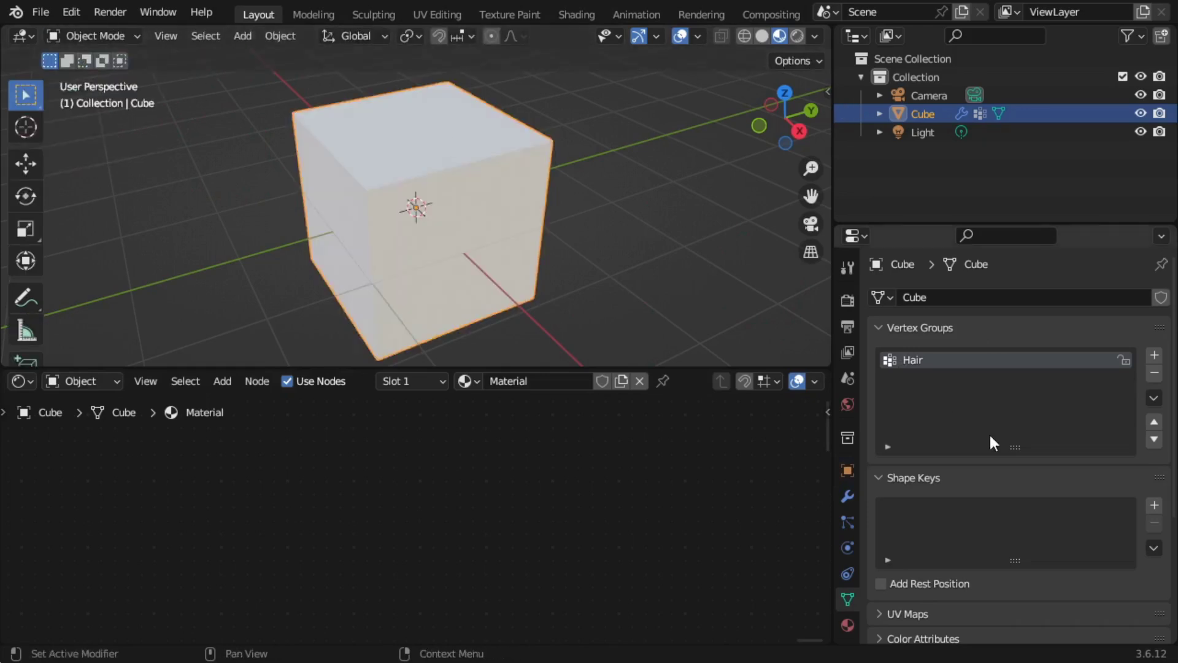
click(848, 496)
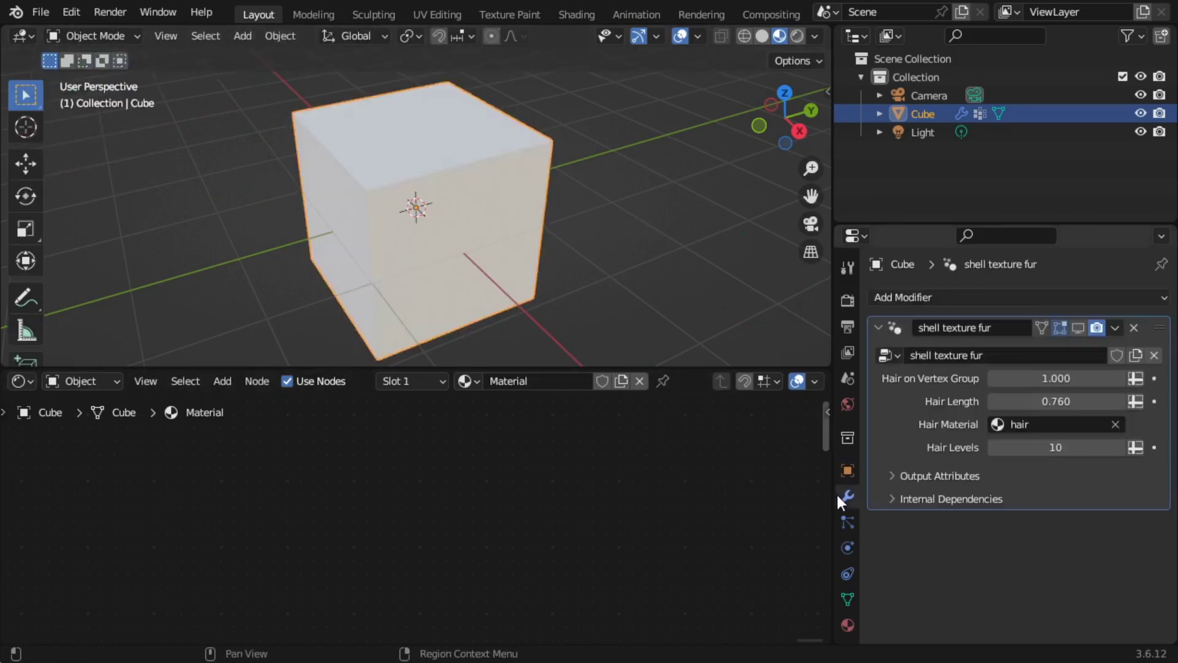
click(1078, 327)
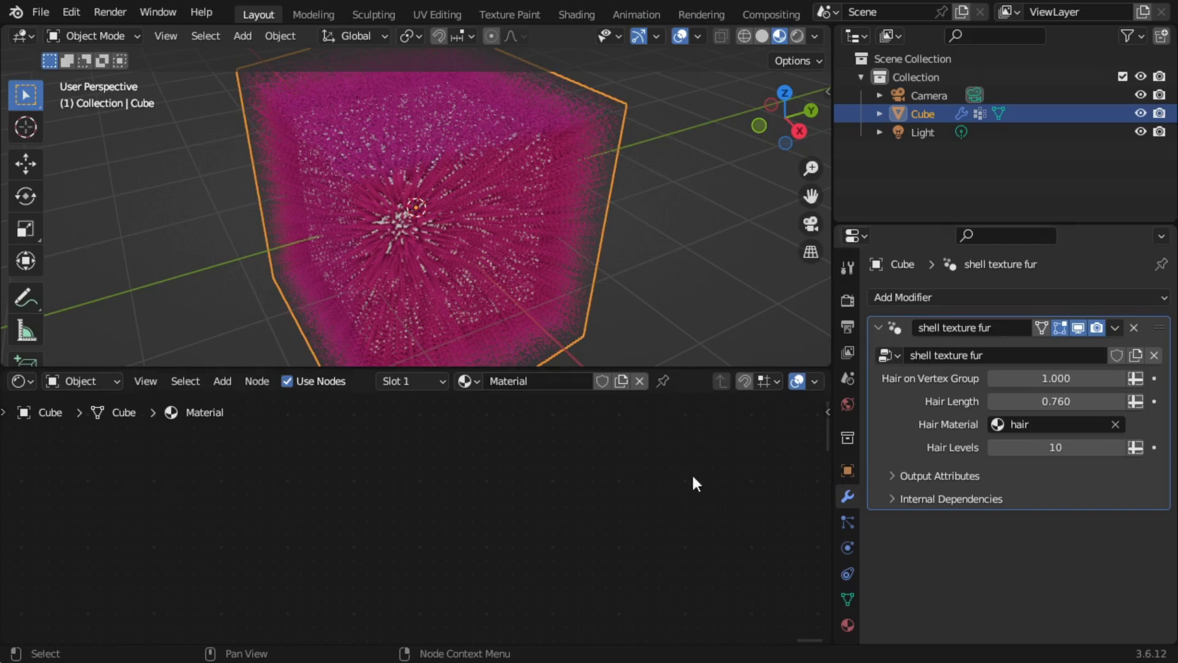
Set the modifier's Hair on Vertex Group to the Hair attribute, then zoom out and deselect.
click(1137, 377)
click(1137, 378)
click(1138, 378)
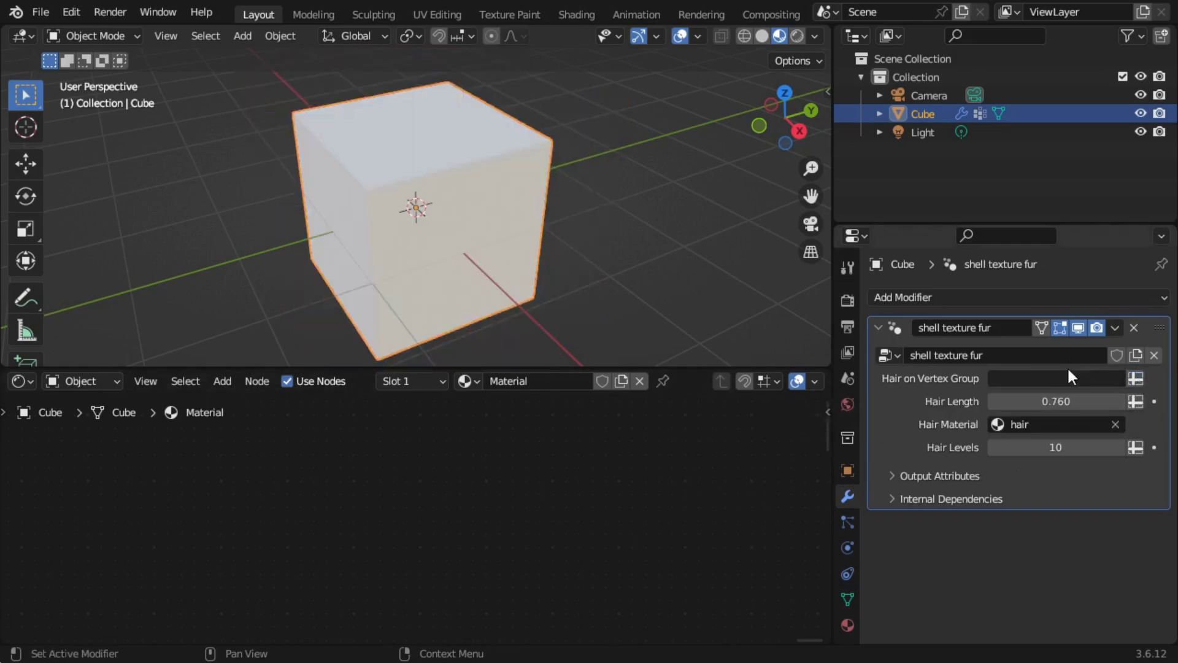
click(1069, 377)
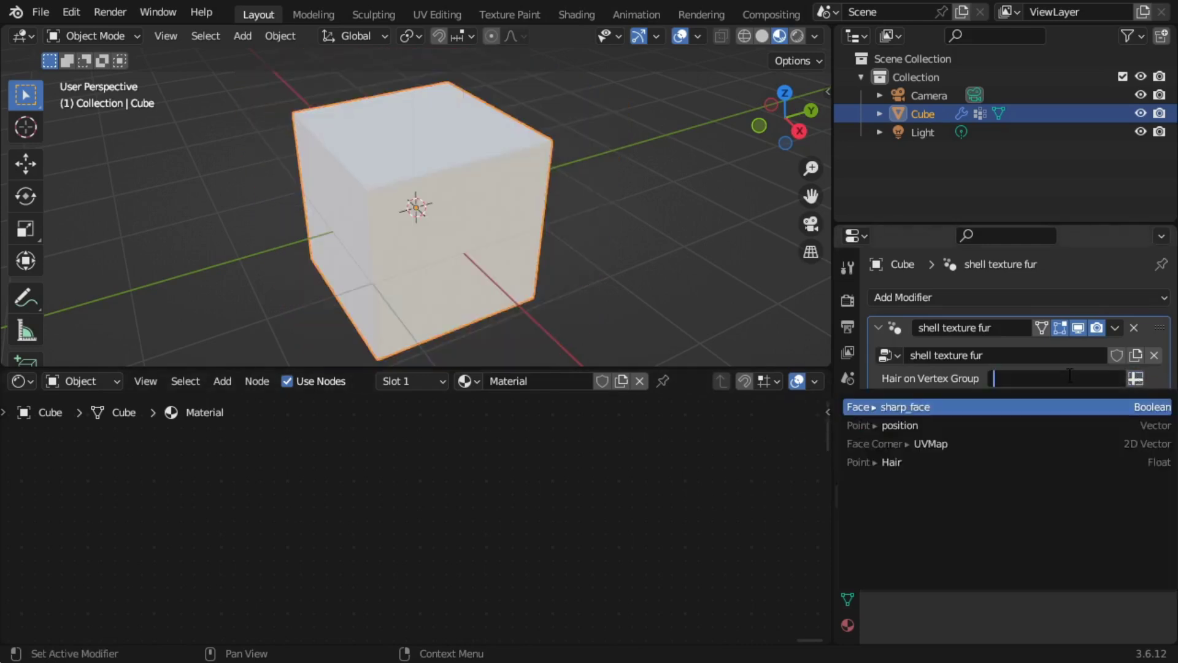
click(973, 461)
scroll(540, 245, down, 5)
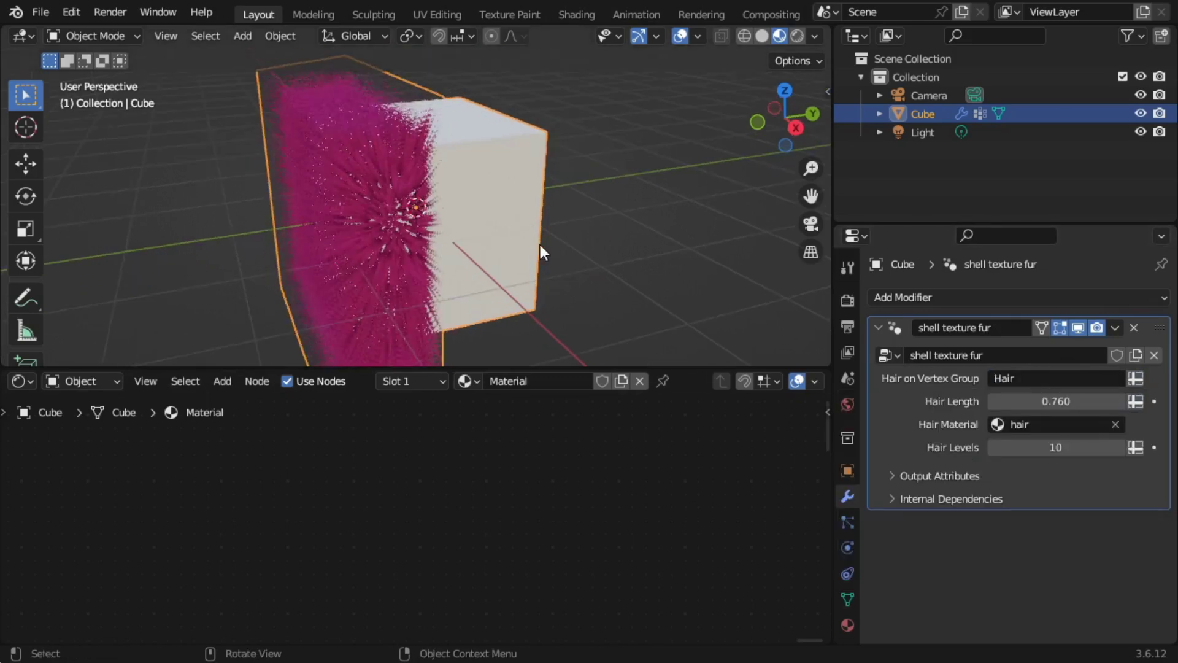
click(489, 301)
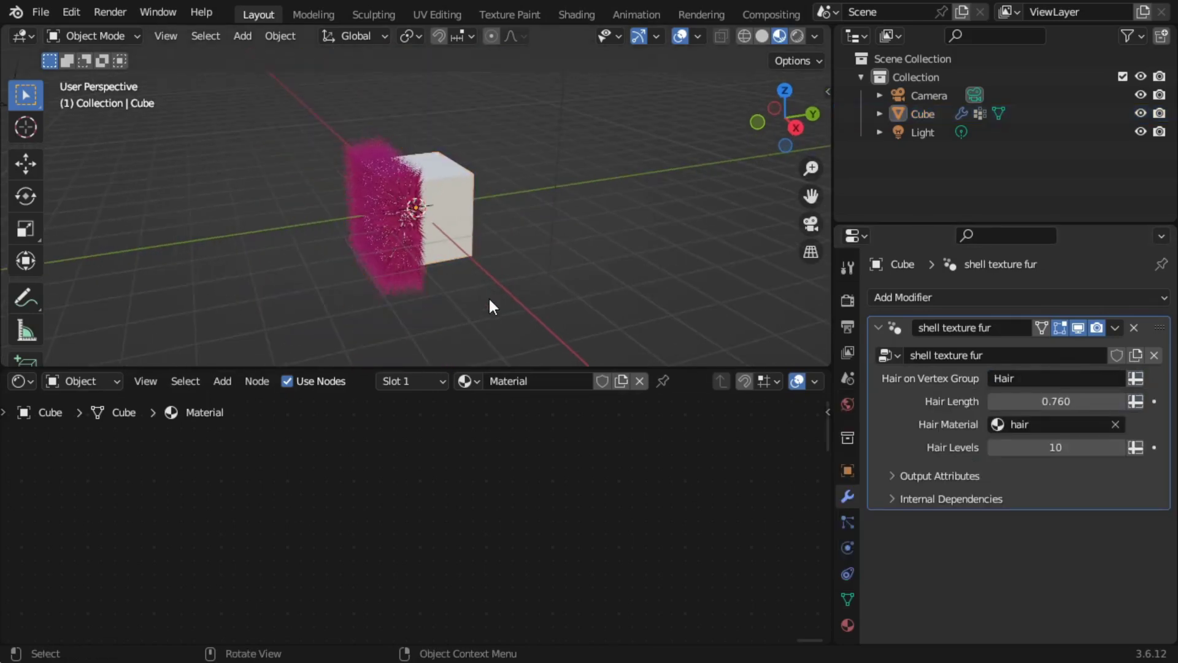
Show the cube's hair material node tree and raise the Hair Vertex amount on Hair B.
click(407, 260)
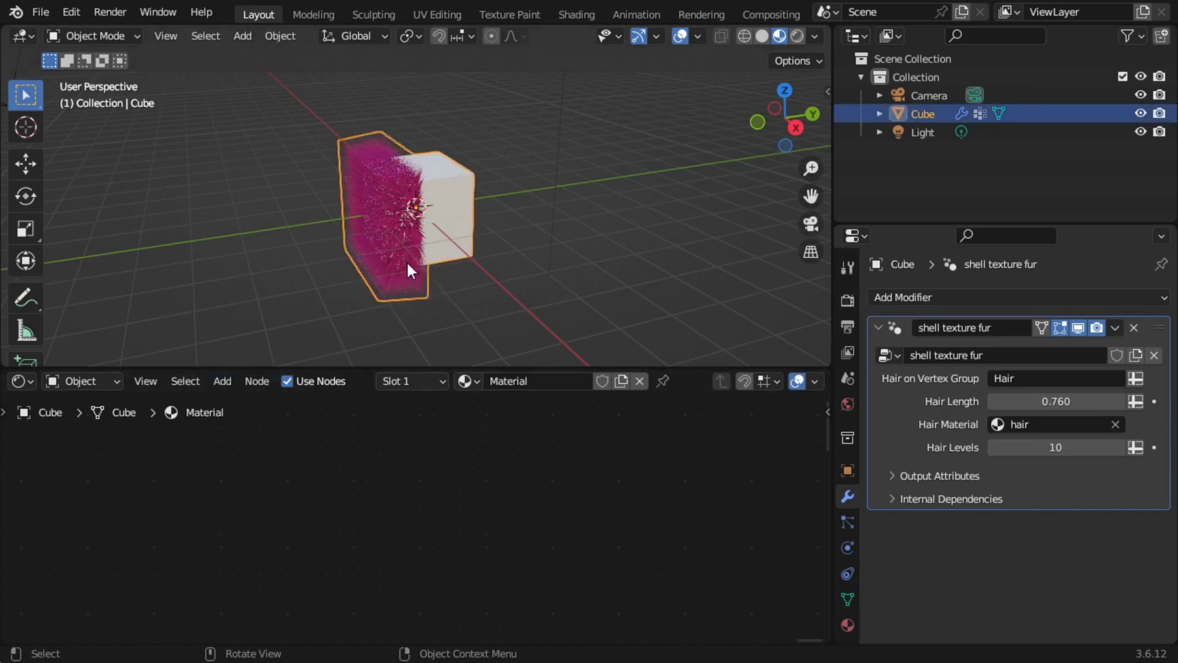
click(848, 624)
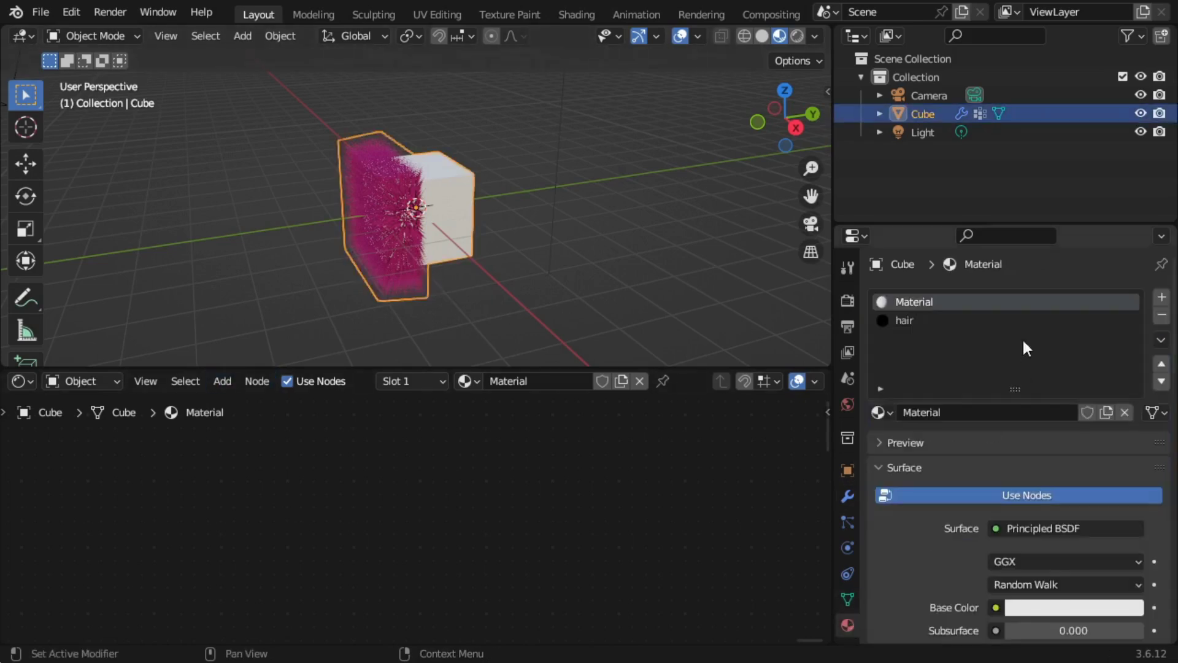
click(960, 321)
scroll(583, 559, down, 5)
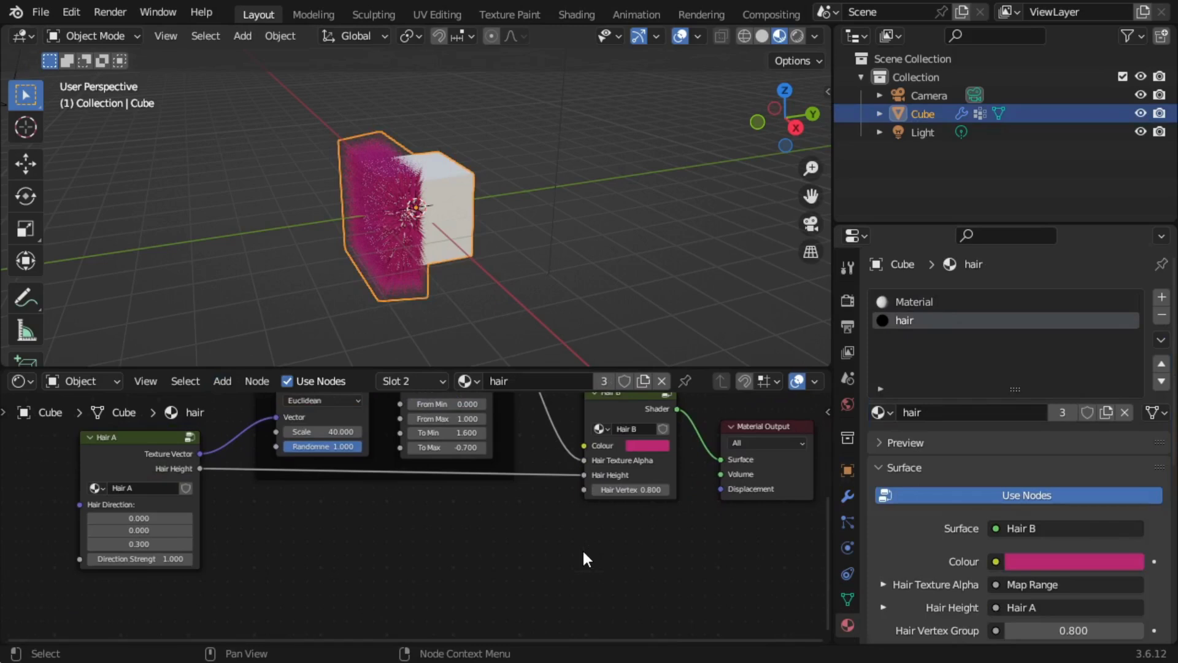
drag(630, 489, 657, 489)
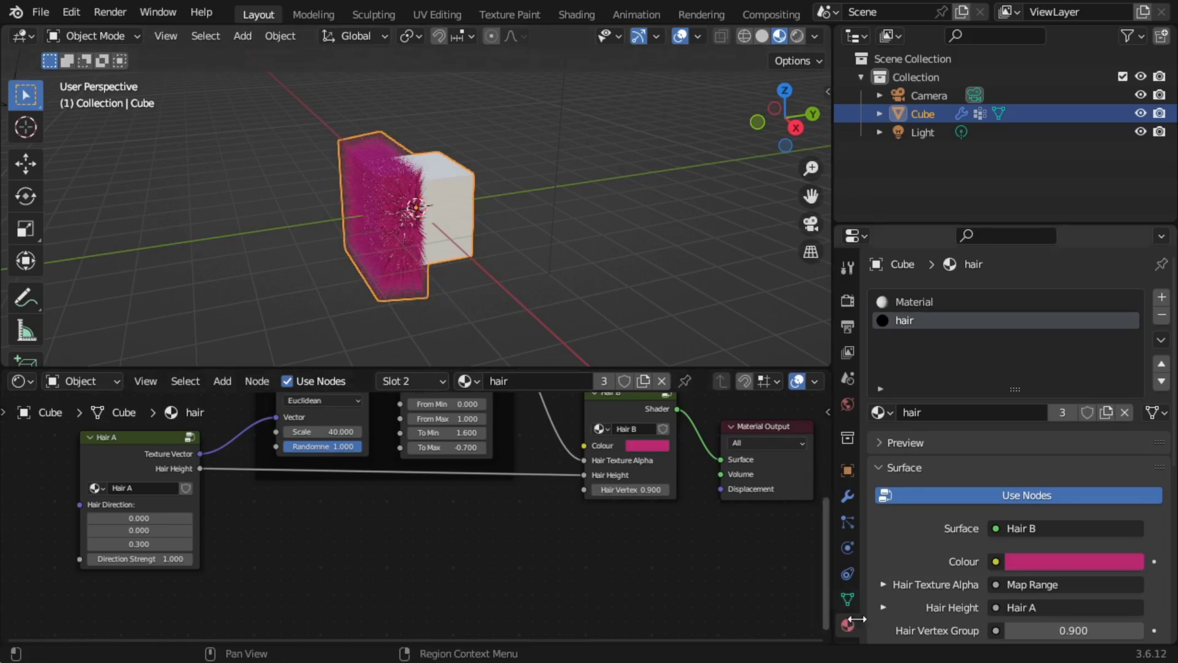
click(848, 600)
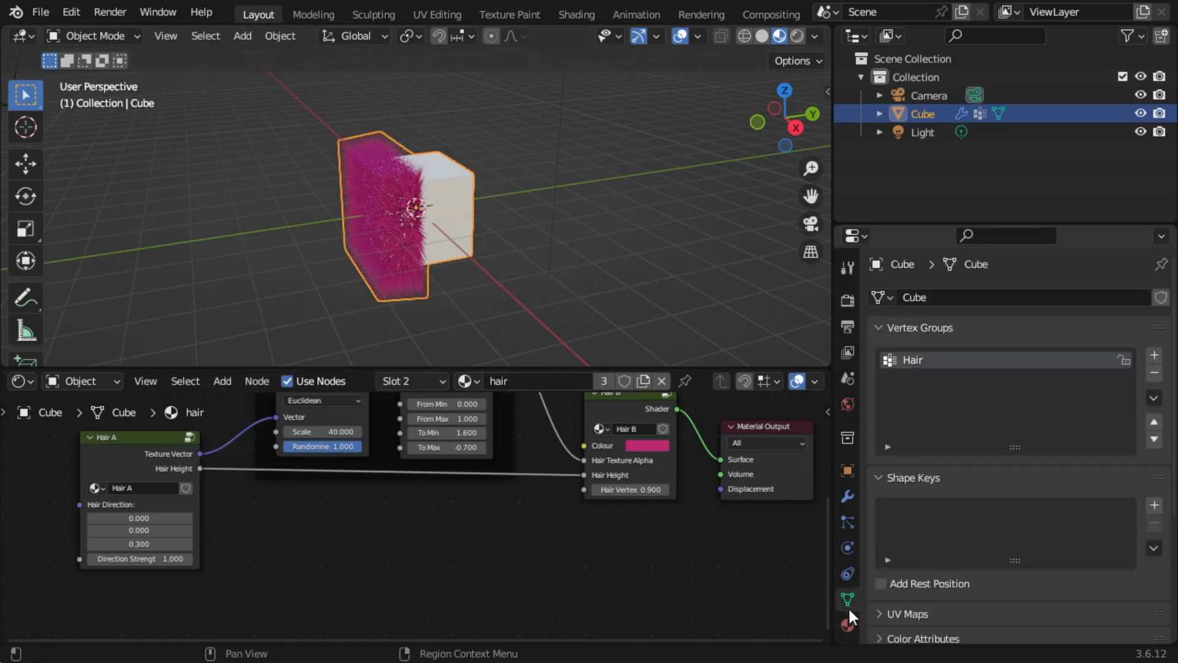
click(846, 625)
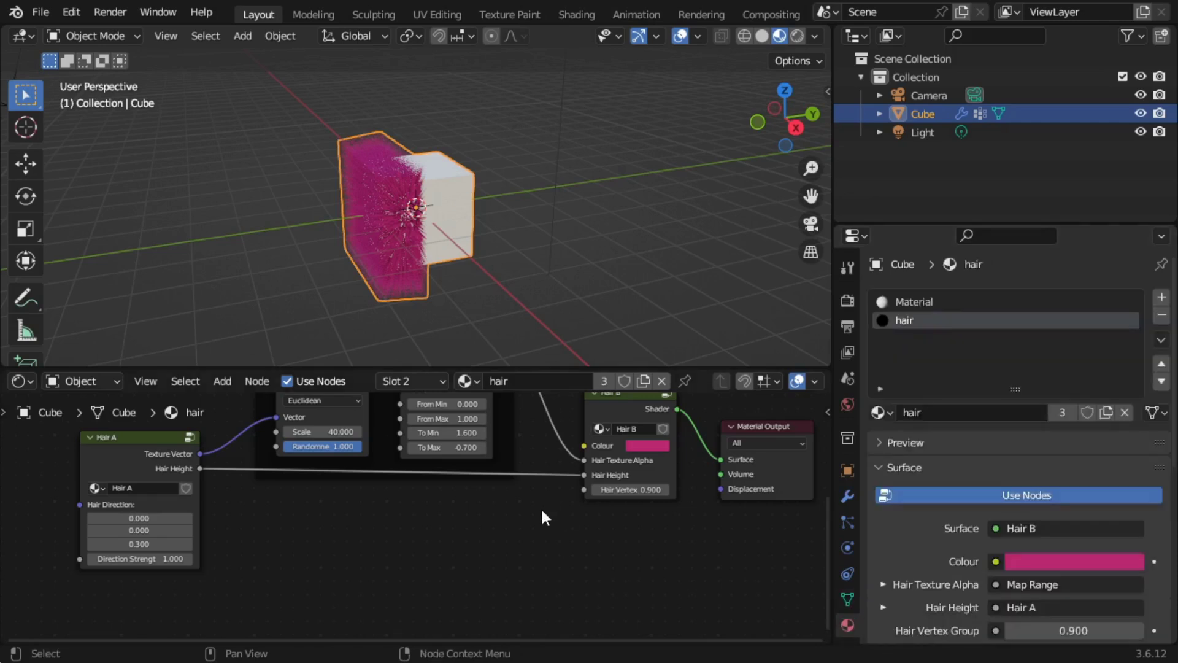
Add an Attribute node named Hair and link its Fac to Hair B's Hair Vertex Group input.
key(shift+a)
mouse_move(455, 543)
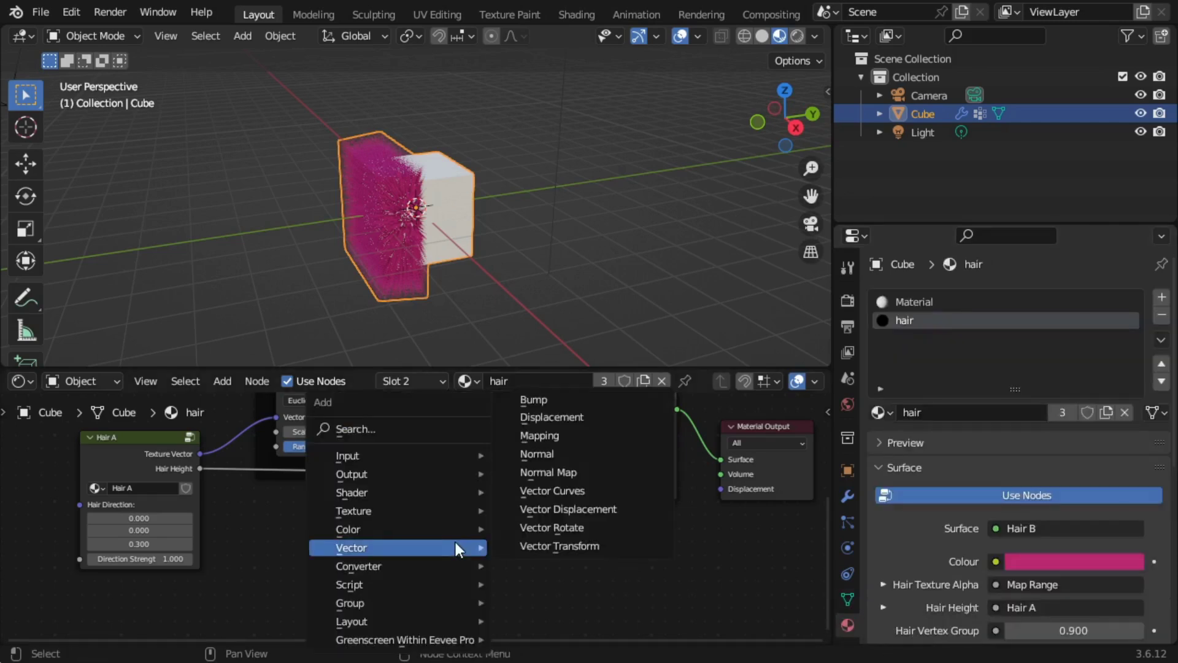
click(366, 427)
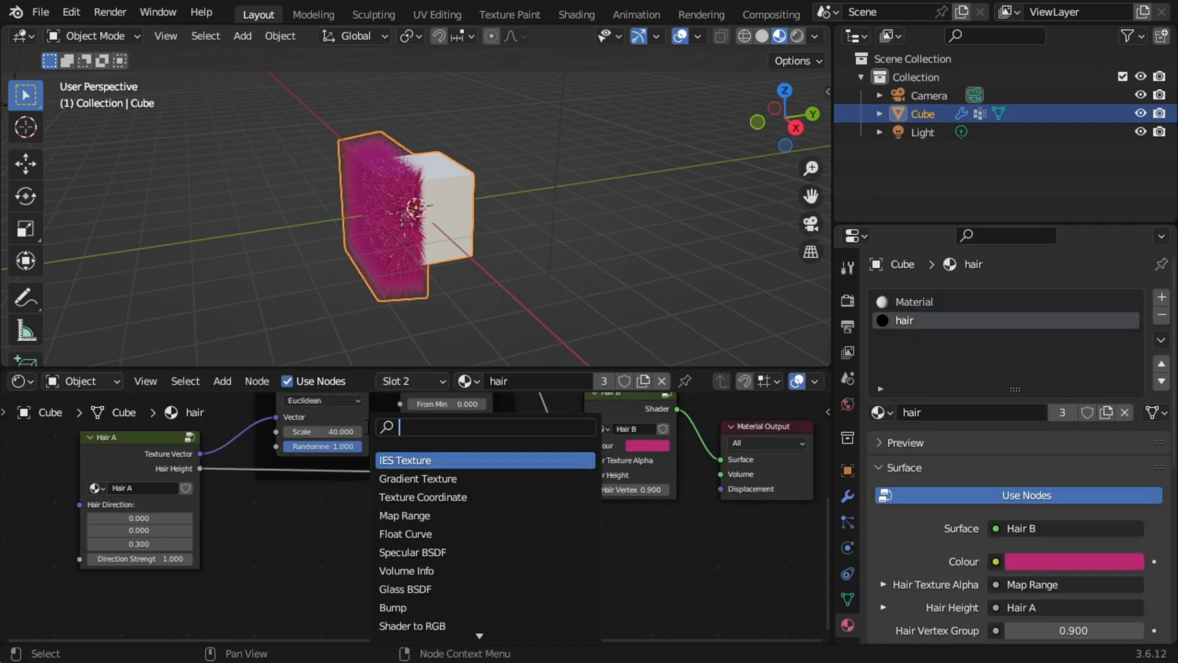
text(at)
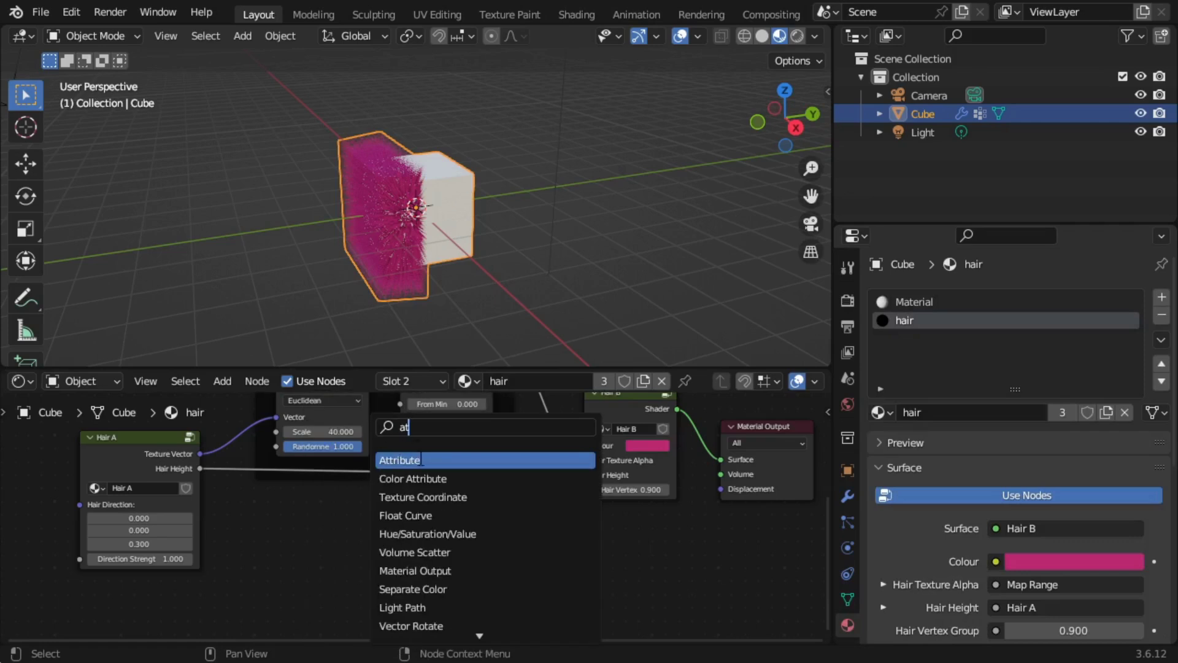
click(419, 459)
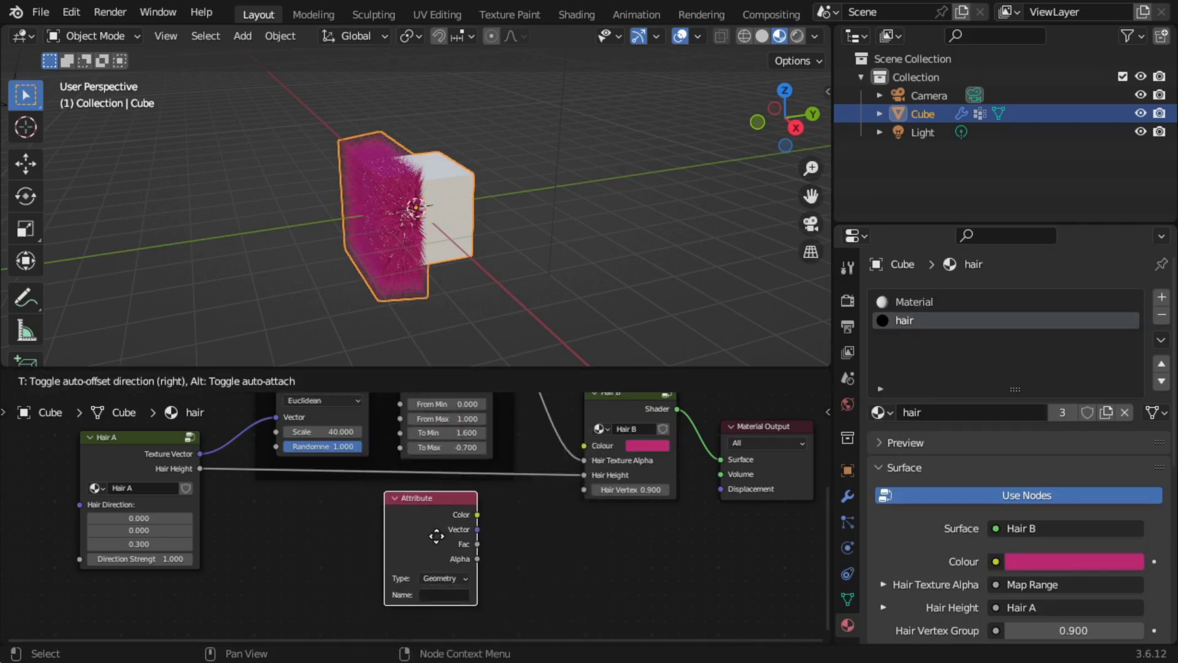
click(437, 545)
click(434, 602)
text(He)
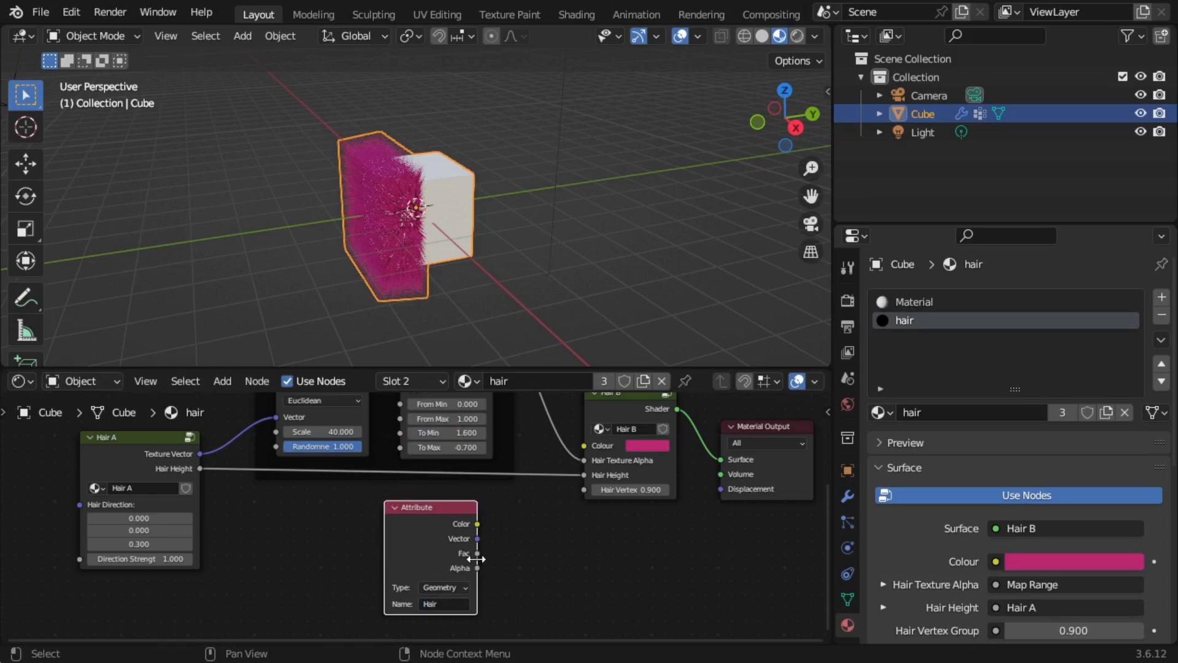
drag(477, 553, 577, 492)
In Edit Mode with a front view, select an edge loop around the cube.
key(Tab)
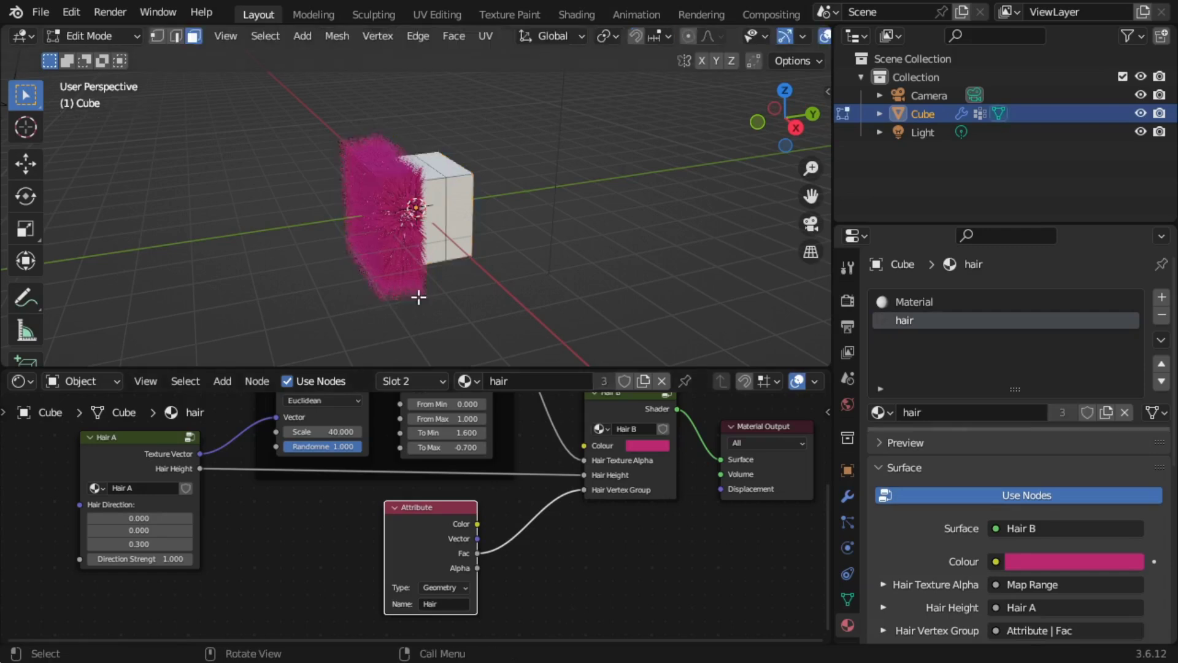
key(KP_6)
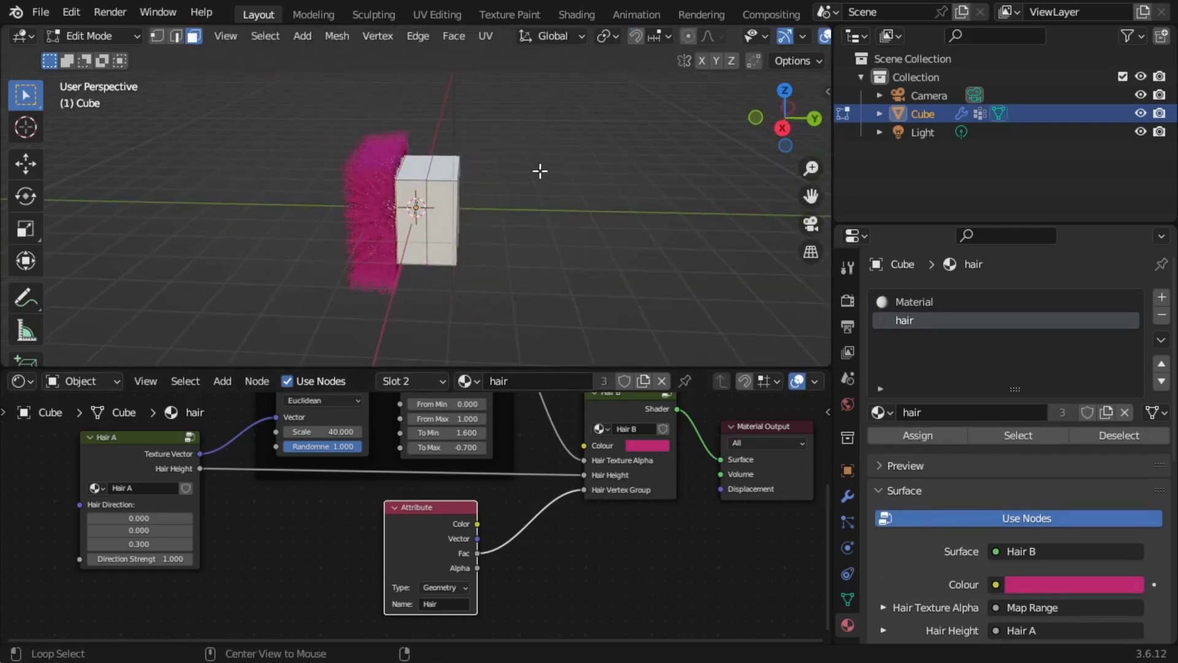
click(402, 163)
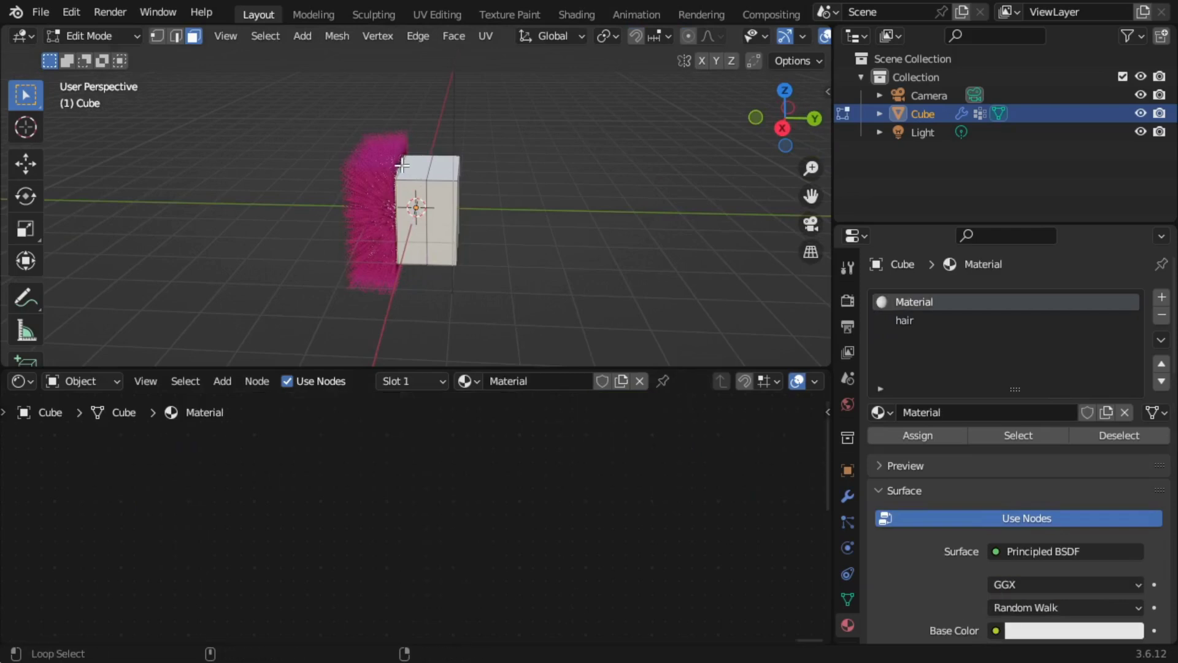
alt+click(402, 163)
click(179, 36)
alt+click(396, 196)
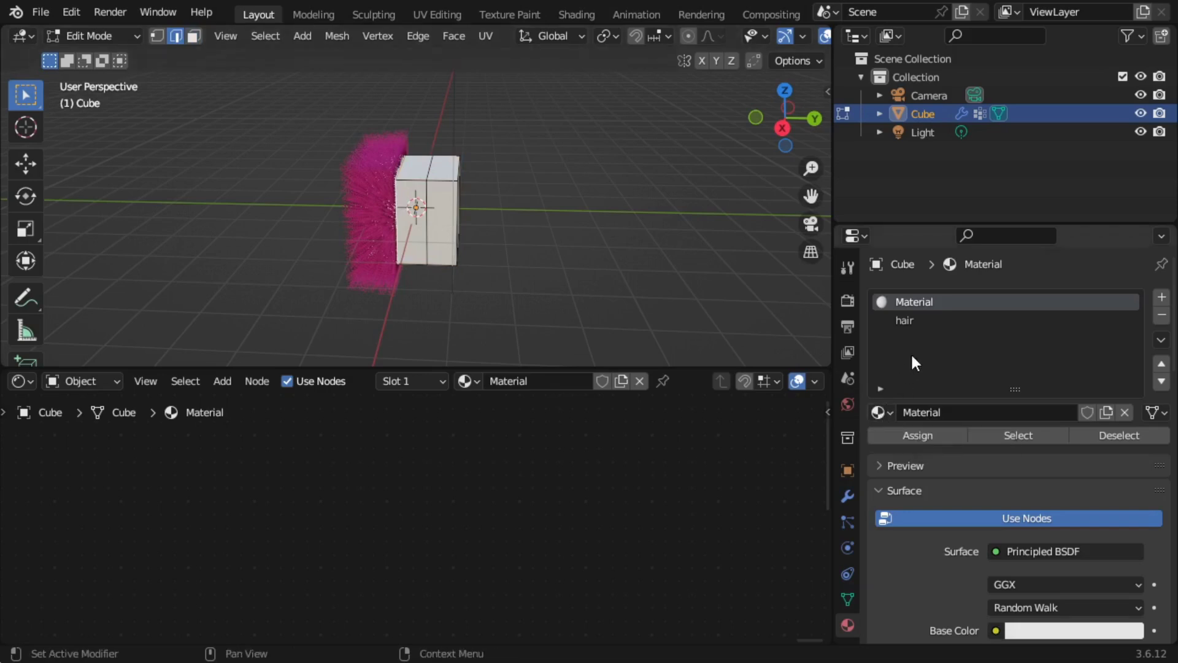
Assign the selected edge loop to the Hair vertex group at weight 0.1.
click(850, 597)
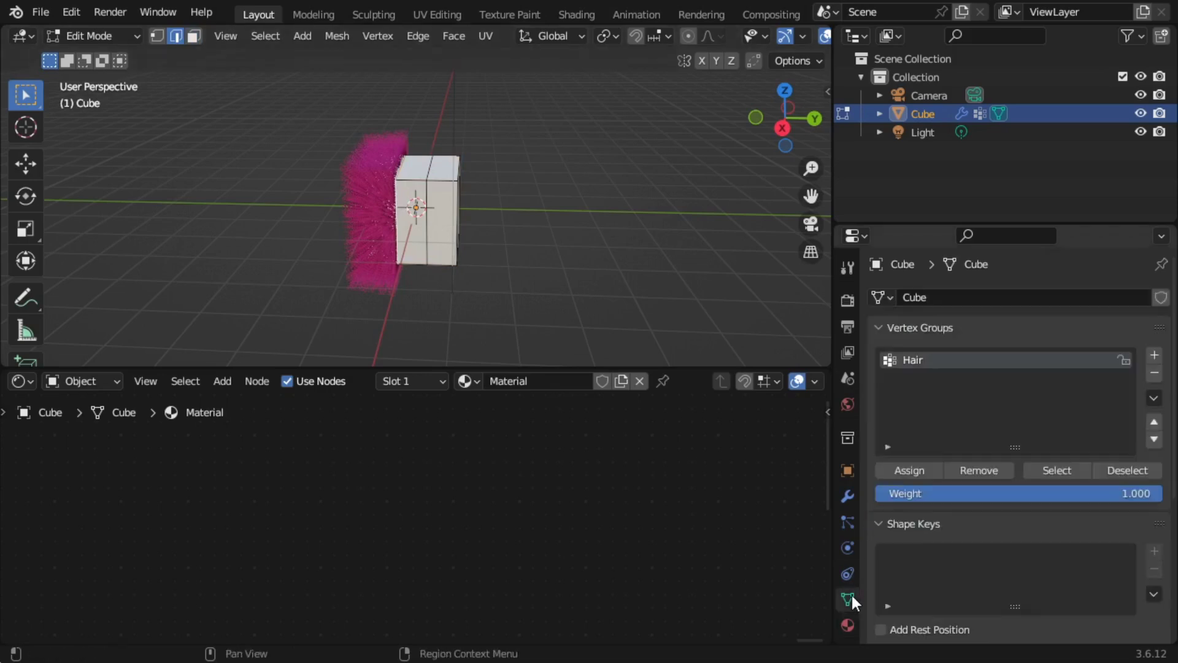
double_click(948, 493)
key(BackSpace)
text(0.1)
key(Return)
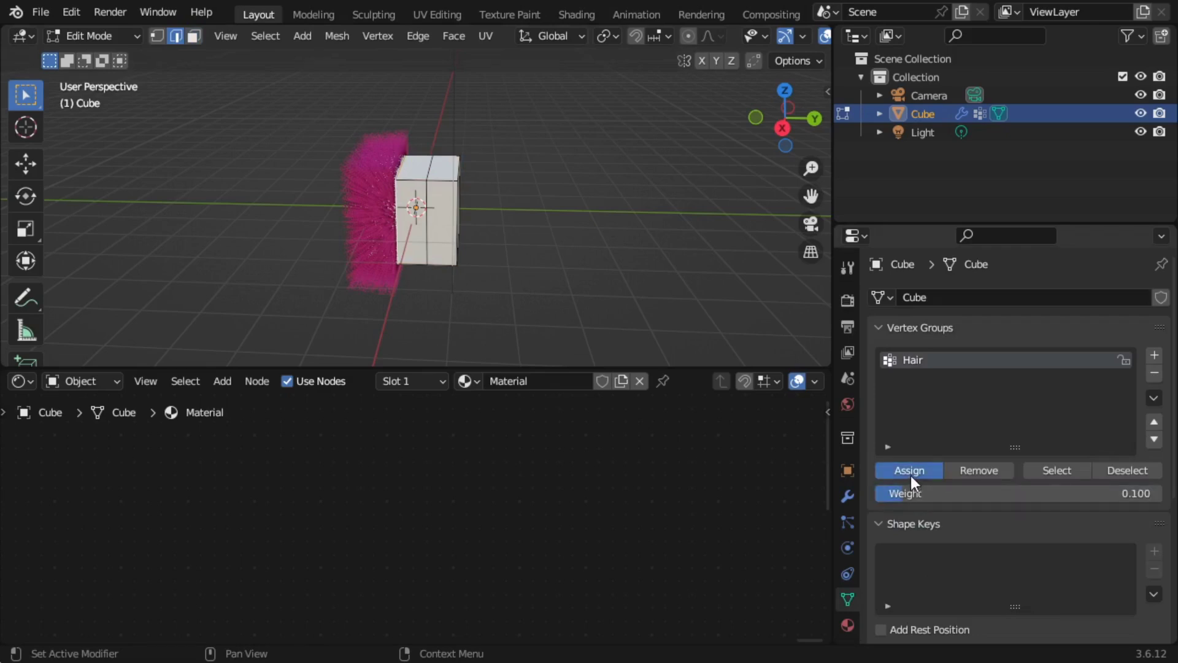
click(911, 473)
Back in Object Mode, orbit and switch between Solid and Material Preview to see the fading fur.
key(Tab)
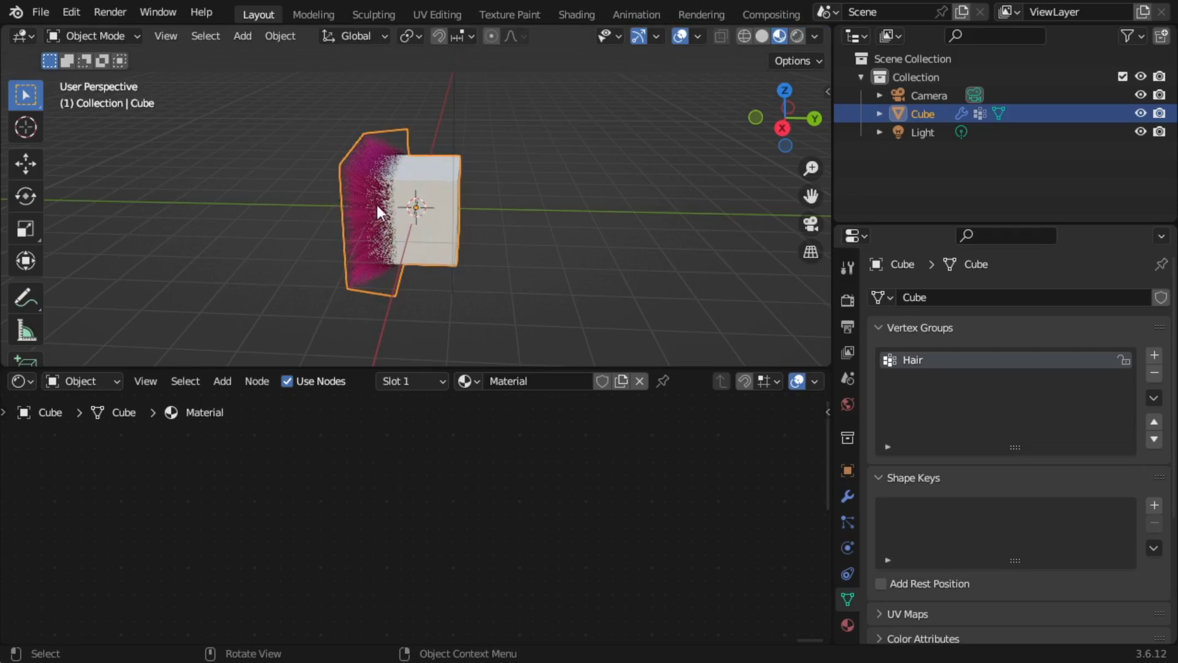
scroll(458, 245, up, 2)
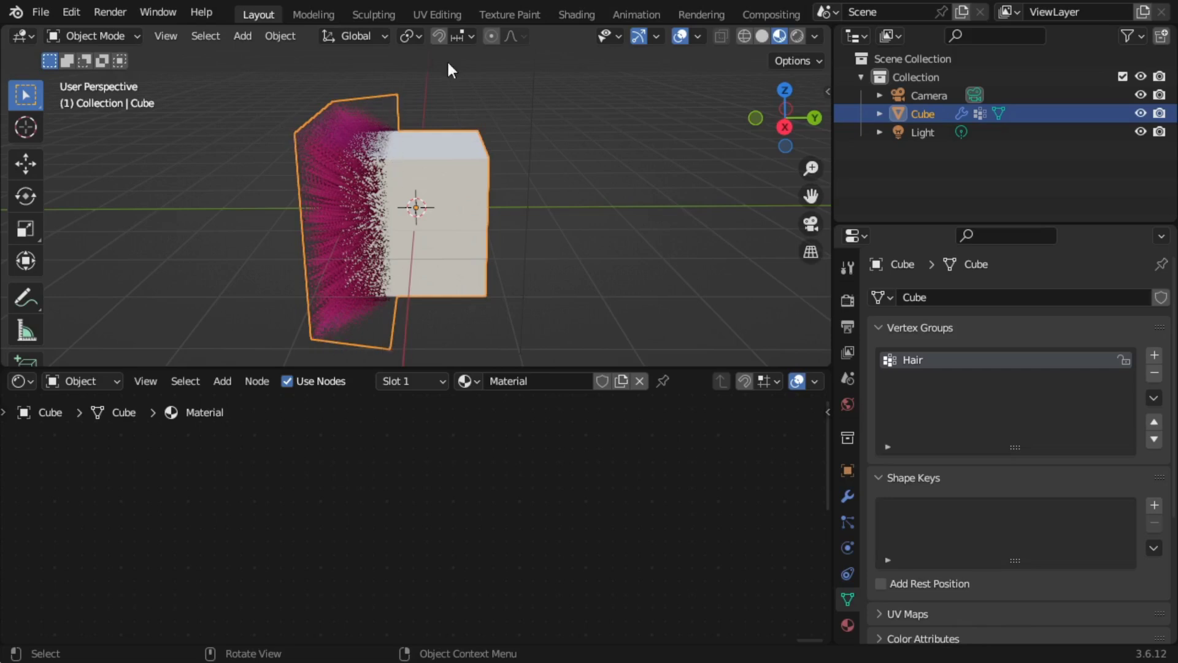
click(764, 35)
mouse_move(614, 160)
middle_down()
mouse_move(526, 233)
mouse_move(470, 223)
middle_up()
click(779, 36)
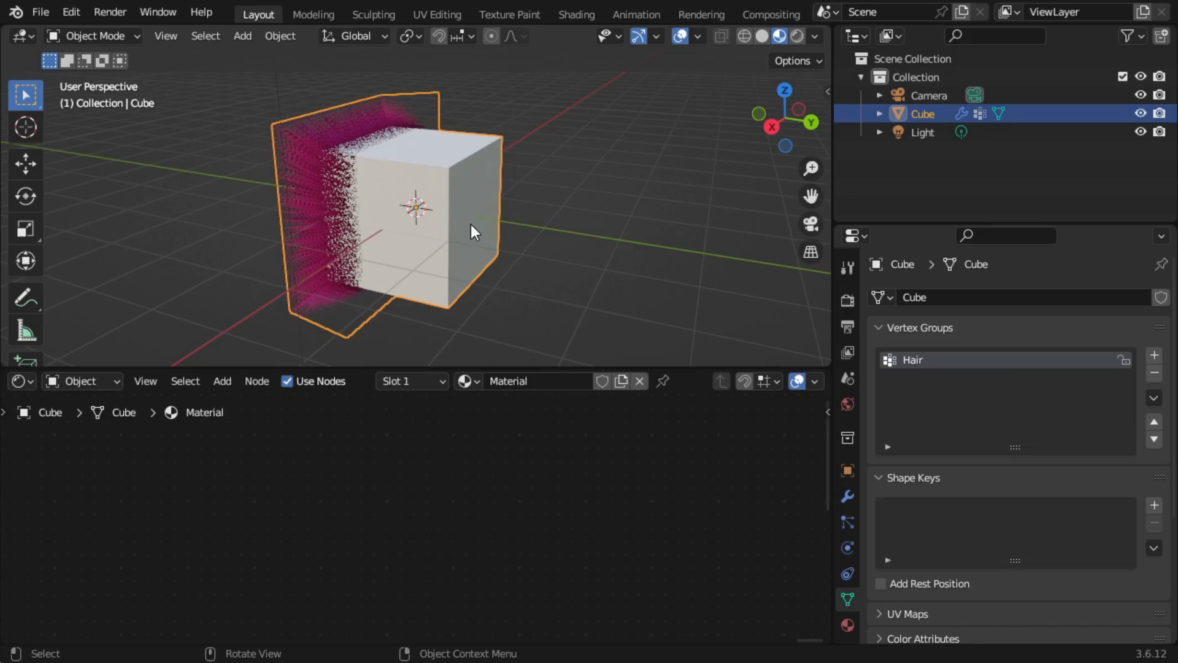
Bring the hair material's full node tree back into view in the node editor.
click(849, 624)
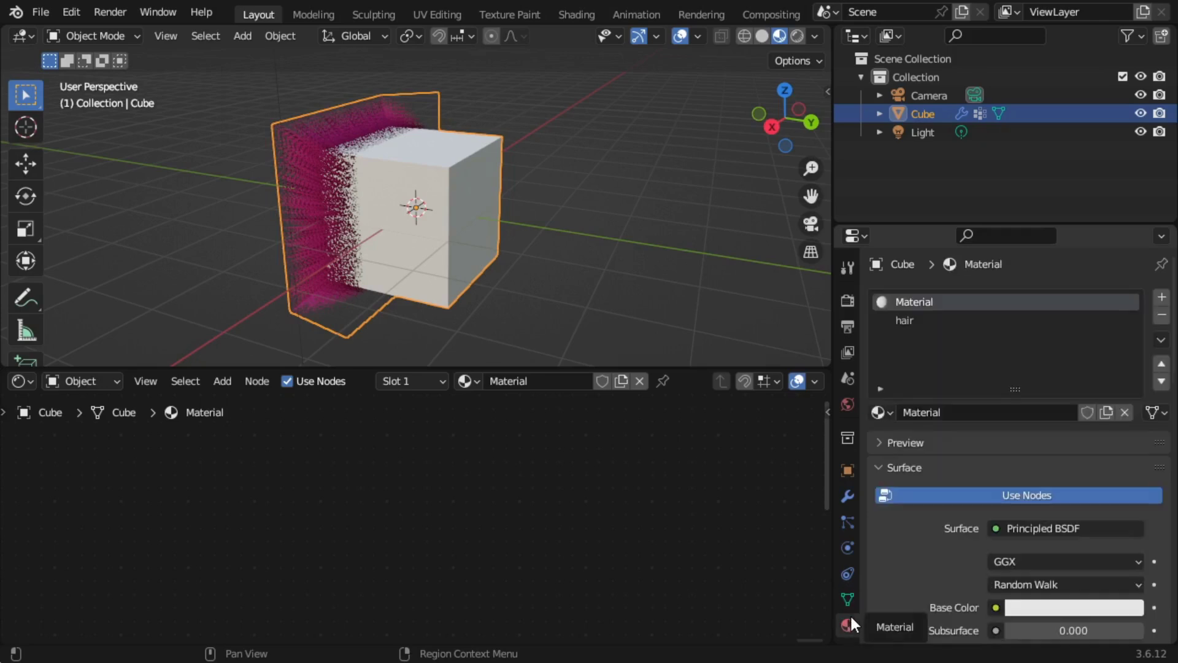
click(913, 320)
middle_drag(710, 448, 676, 468)
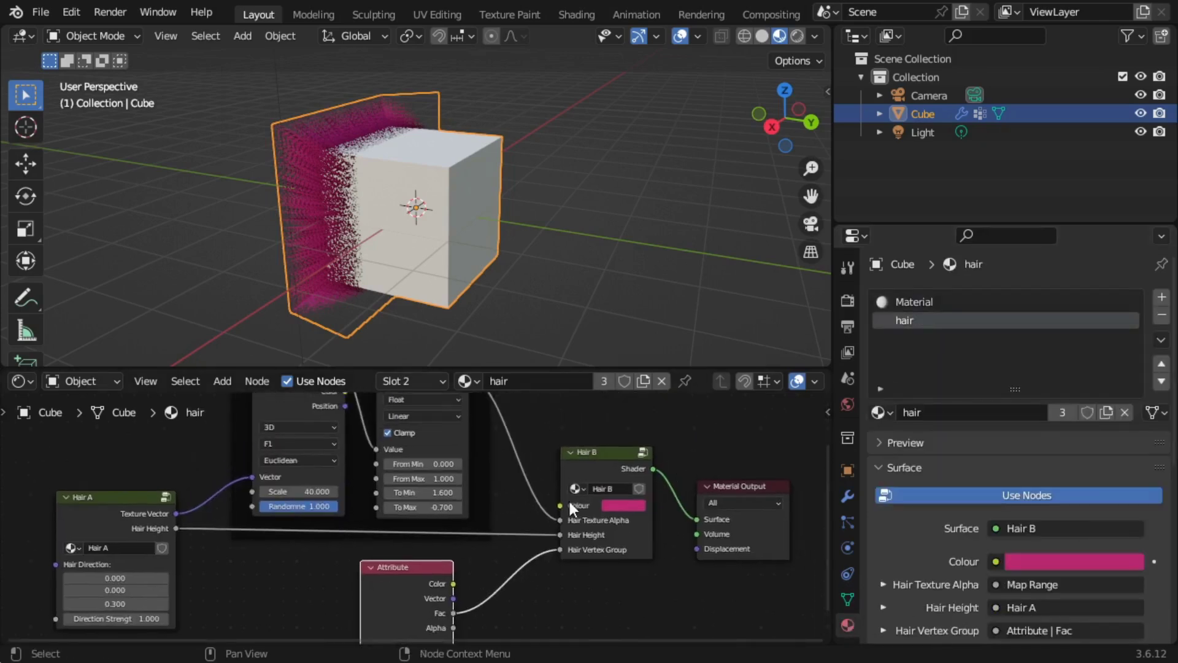